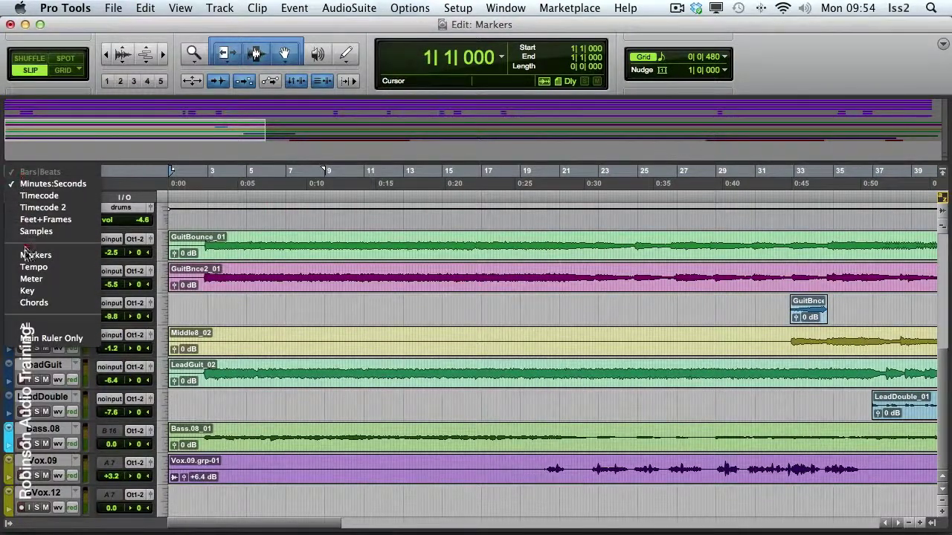
Show the Markers ruler and create a Bar | Beat marker named Guitar Start where the guitar clips' audio begins.
left_click(30, 256)
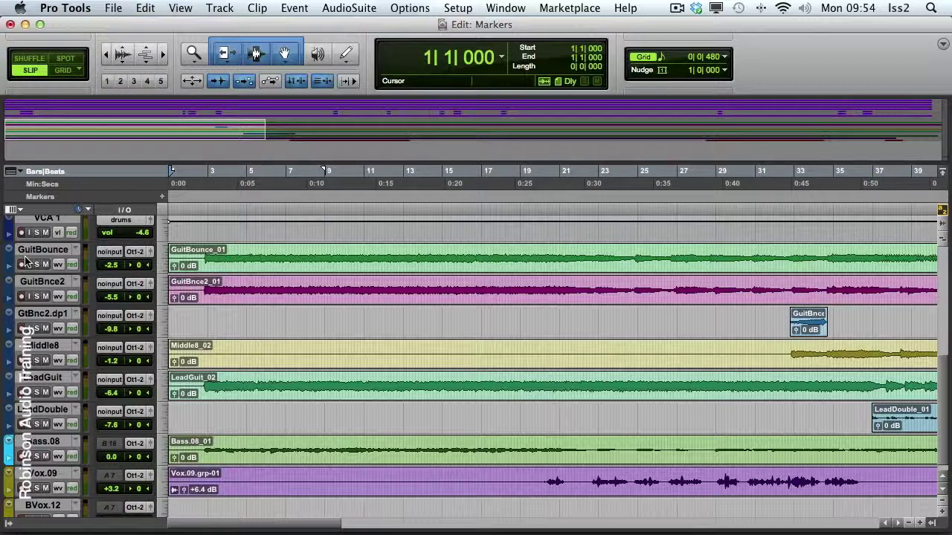
left_click(204, 209)
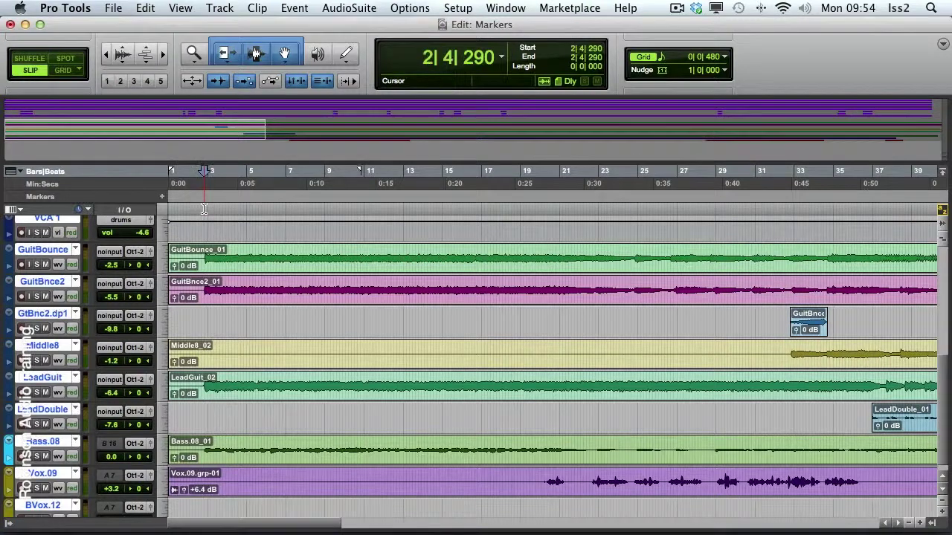
left_click(162, 198)
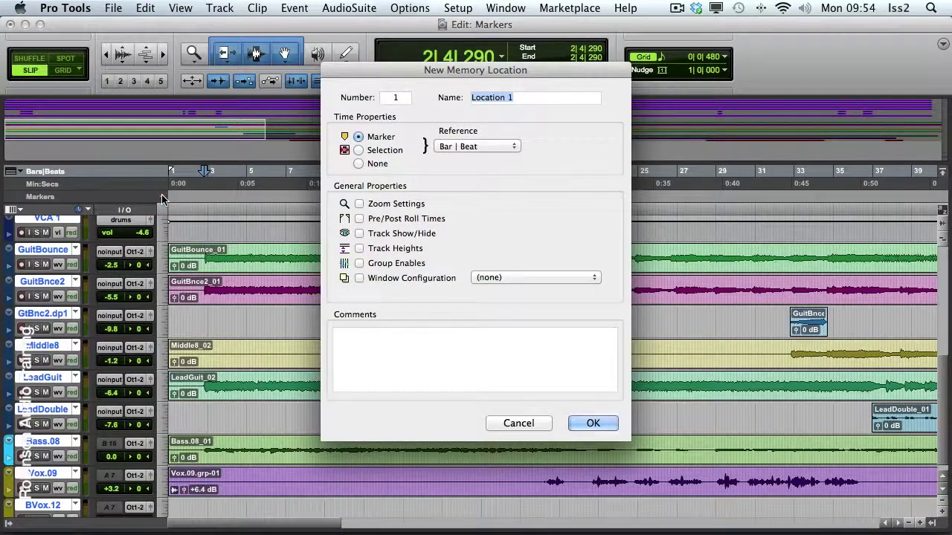
type("Gui")
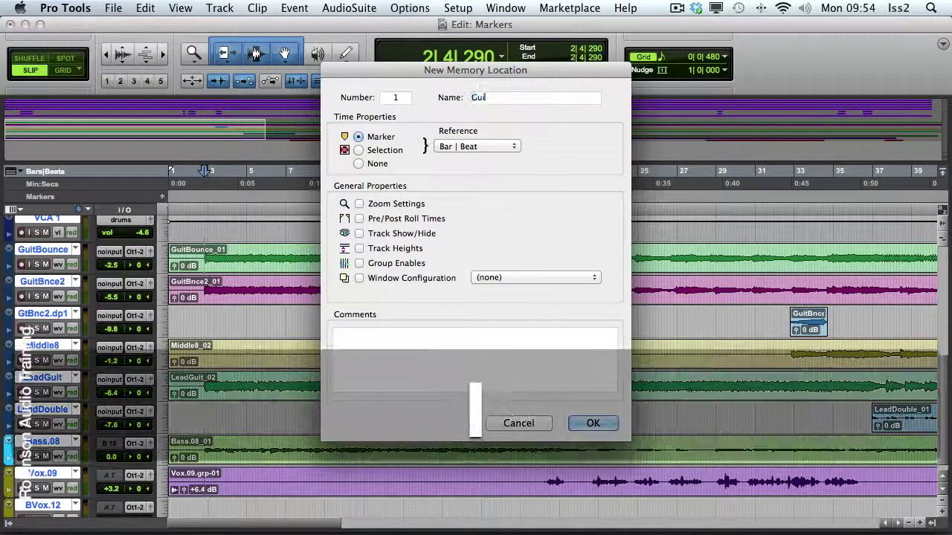
type("tar Start")
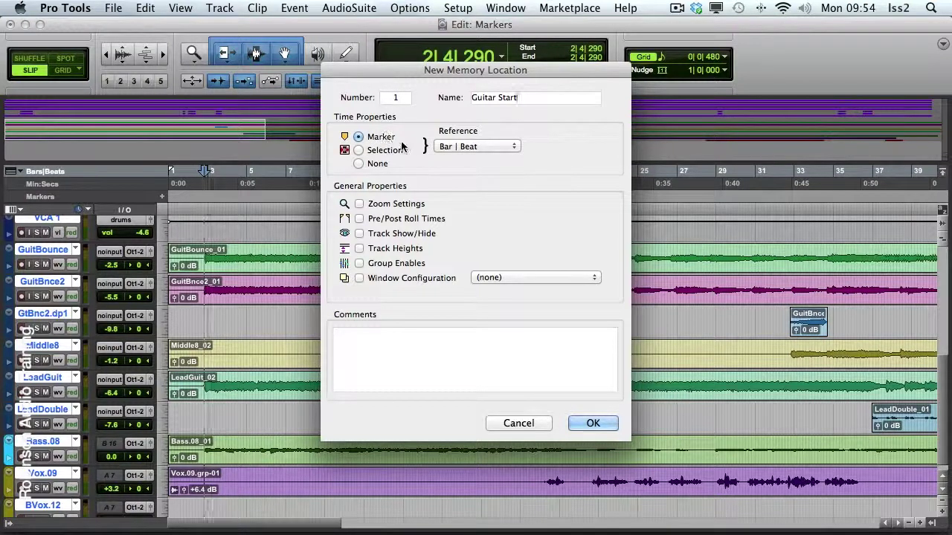
left_click(458, 148)
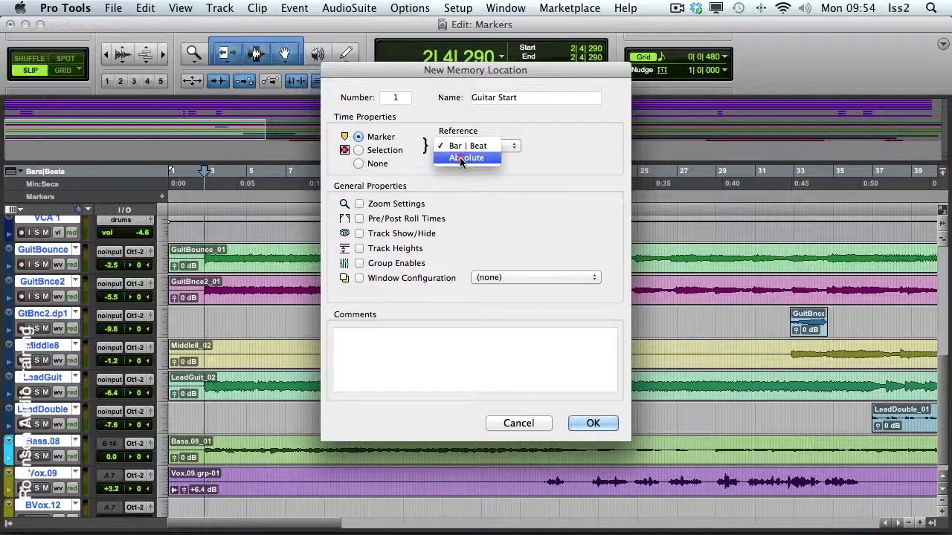
left_click(461, 158)
left_click(469, 148)
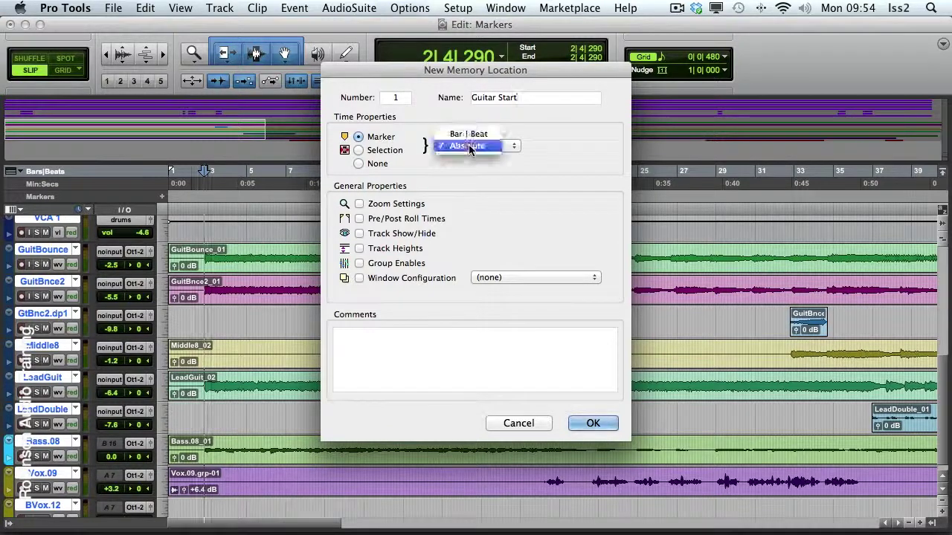
left_click(469, 135)
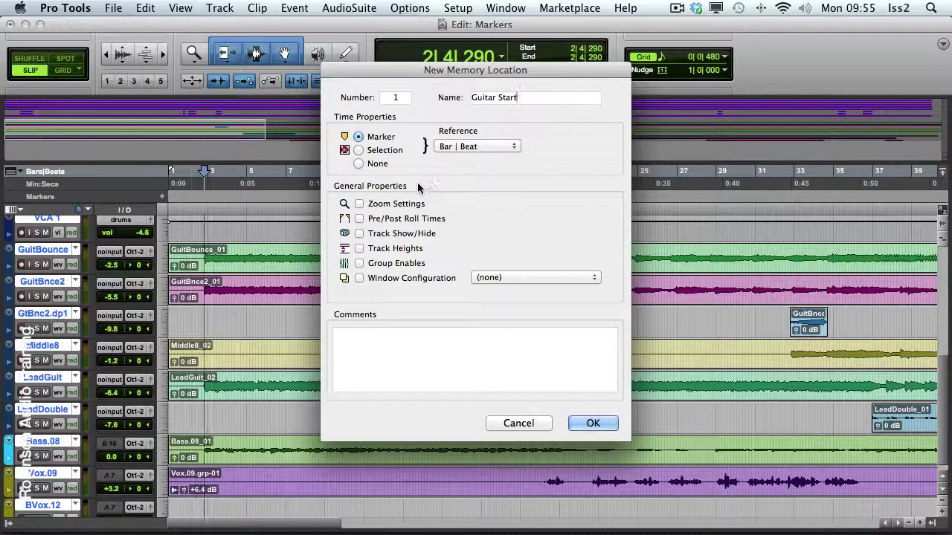
left_click(592, 423)
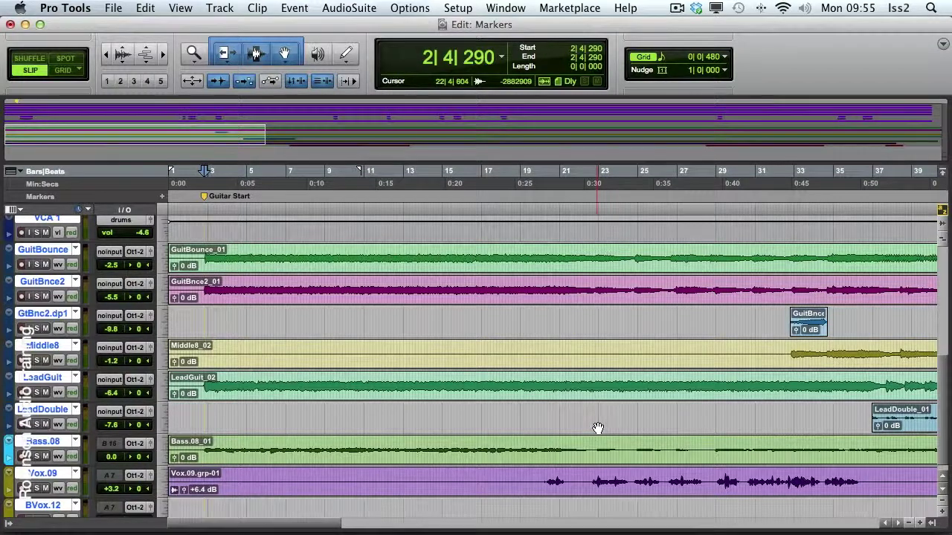
Create a second marker named Middle8 where the audio on the Middle8 track begins.
left_click(788, 347)
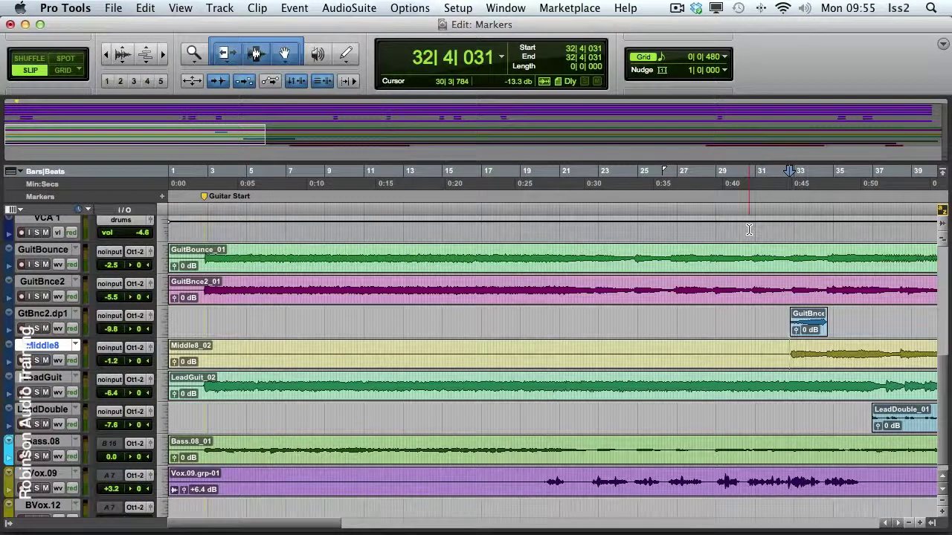
key("KP_Enter")
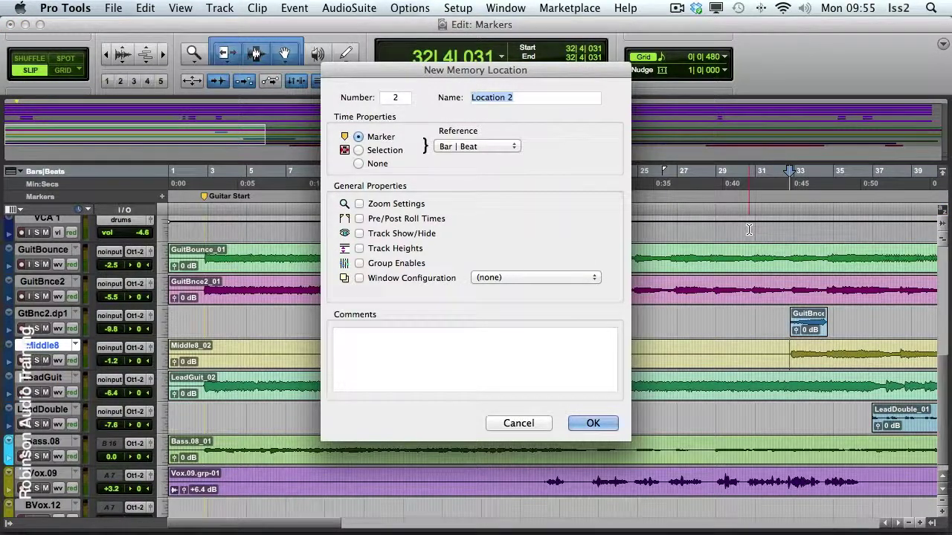
type("Mid")
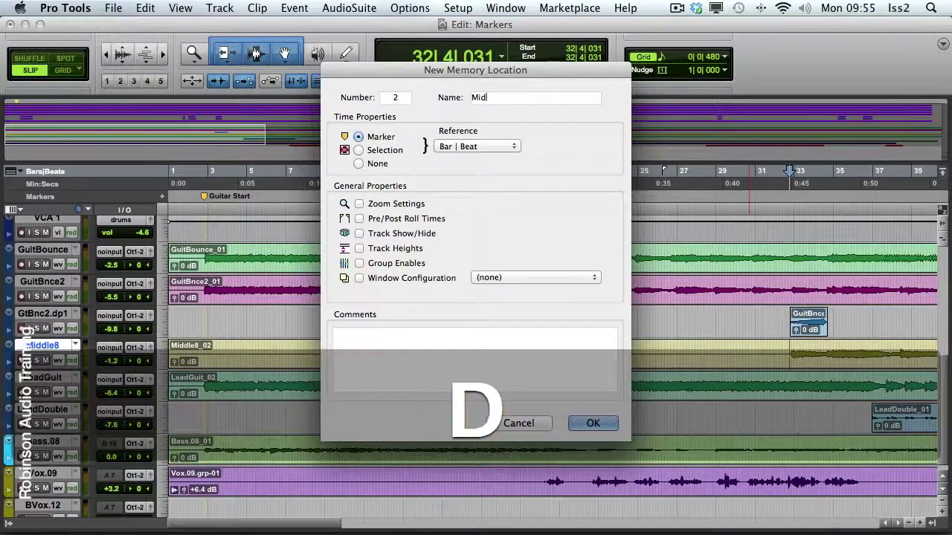
type("dle8")
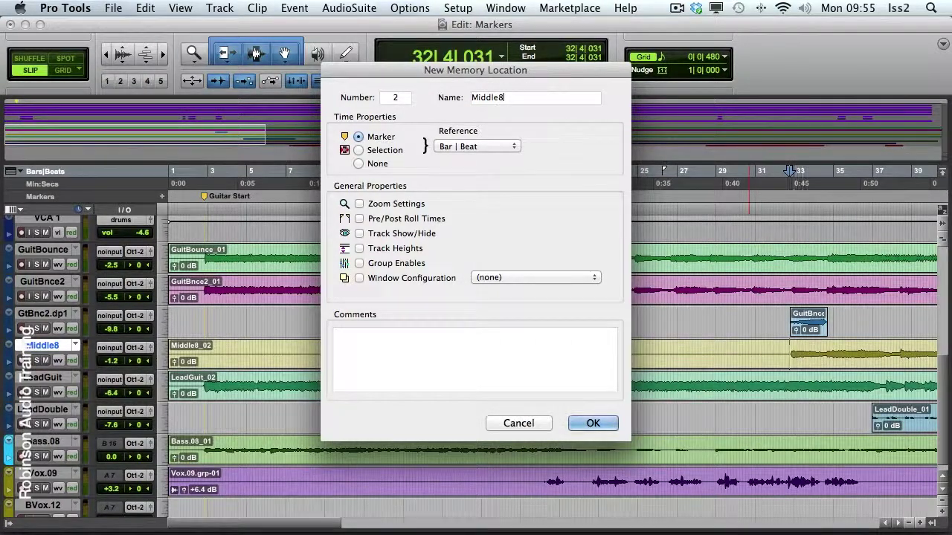
left_click(608, 423)
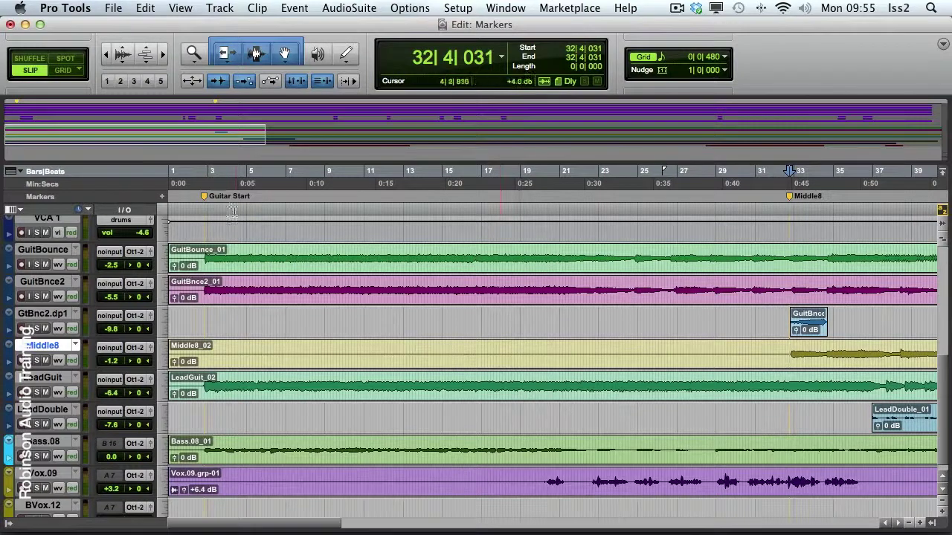
Recall the Guitar Start and Middle8 markers and select the range between them, then a wider ruler range enclosing both.
left_click(206, 199)
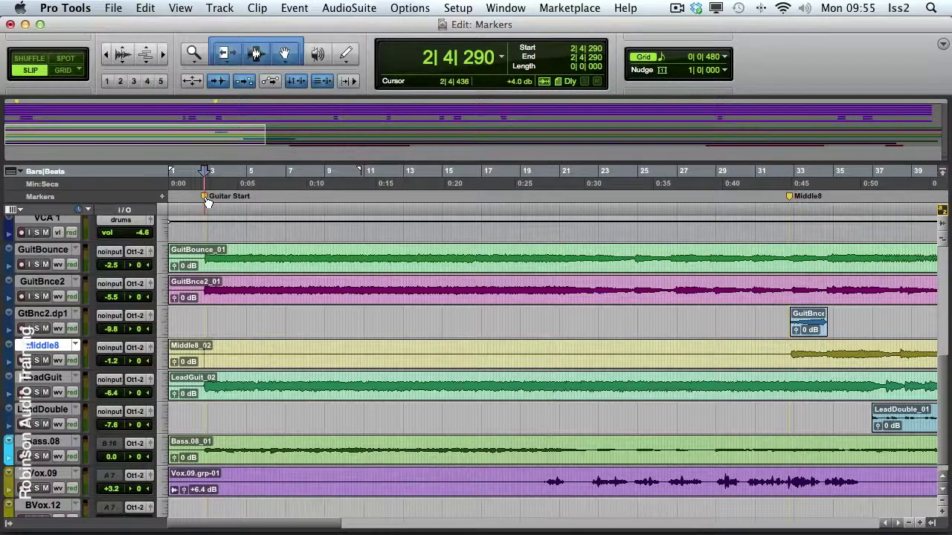
left_click(791, 198)
left_click_drag(791, 201, 791, 201)
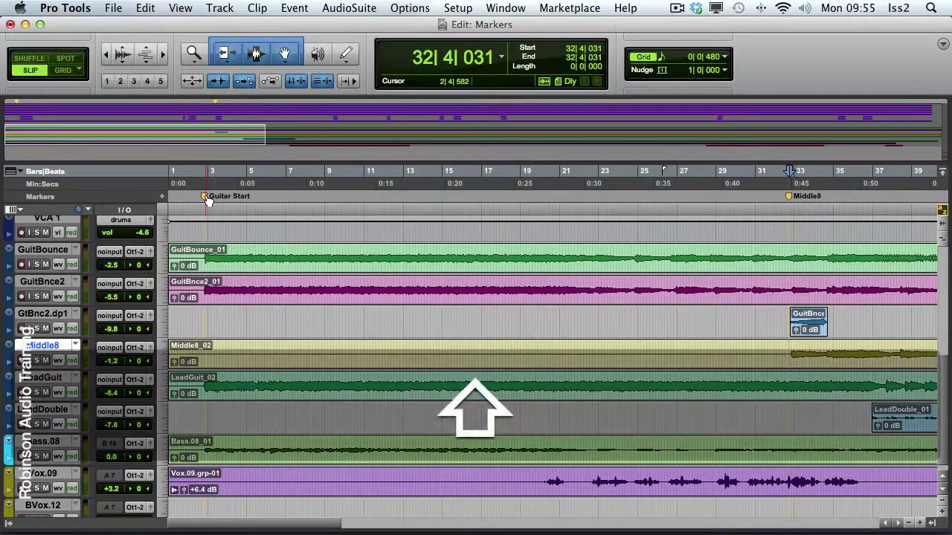
left_click(209, 200, "shift")
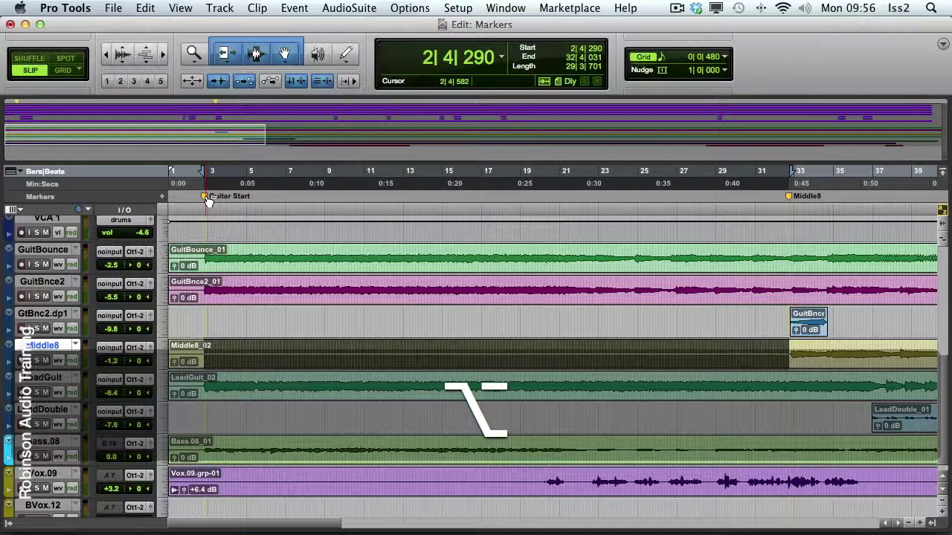
left_click_drag(195, 200, 836, 213)
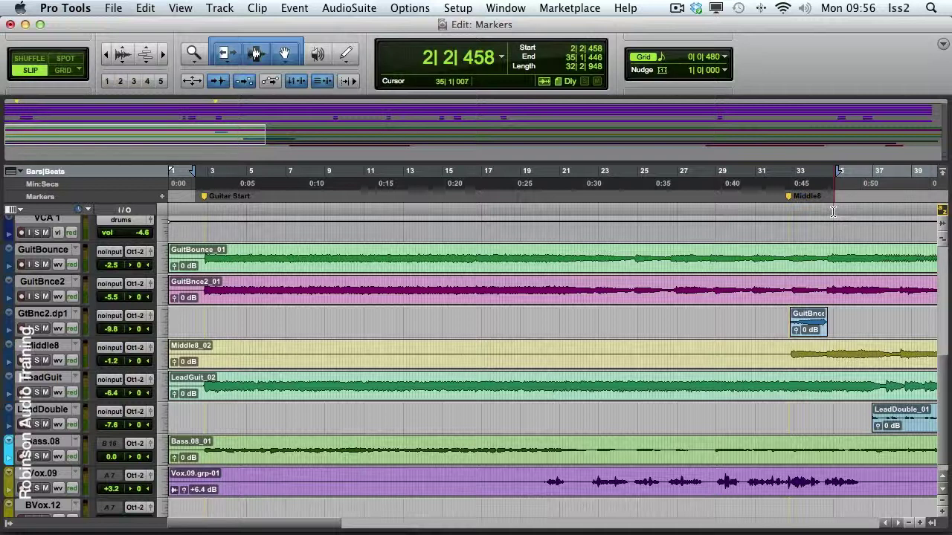
Show the Memory Locations window and use its entries to select the range from Guitar Start to Middle8.
left_click(516, 7)
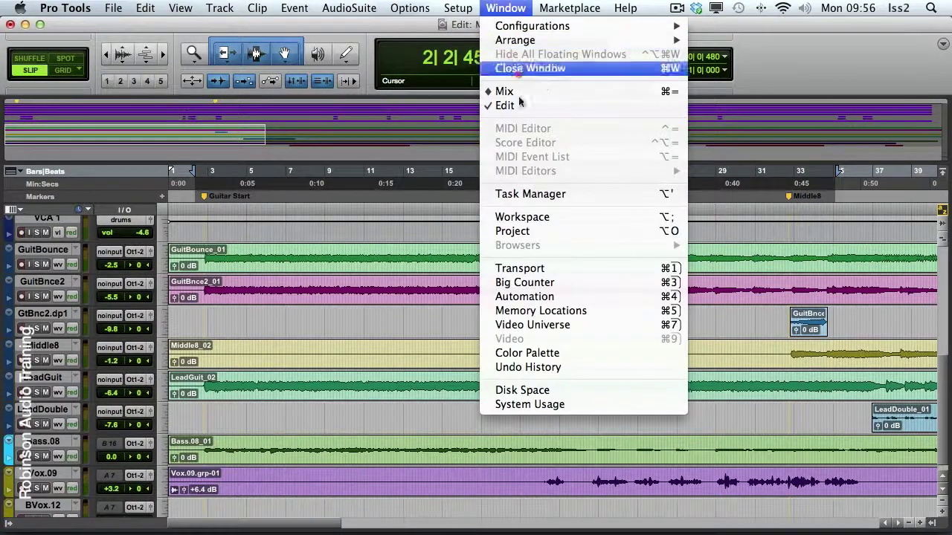
left_click(536, 311)
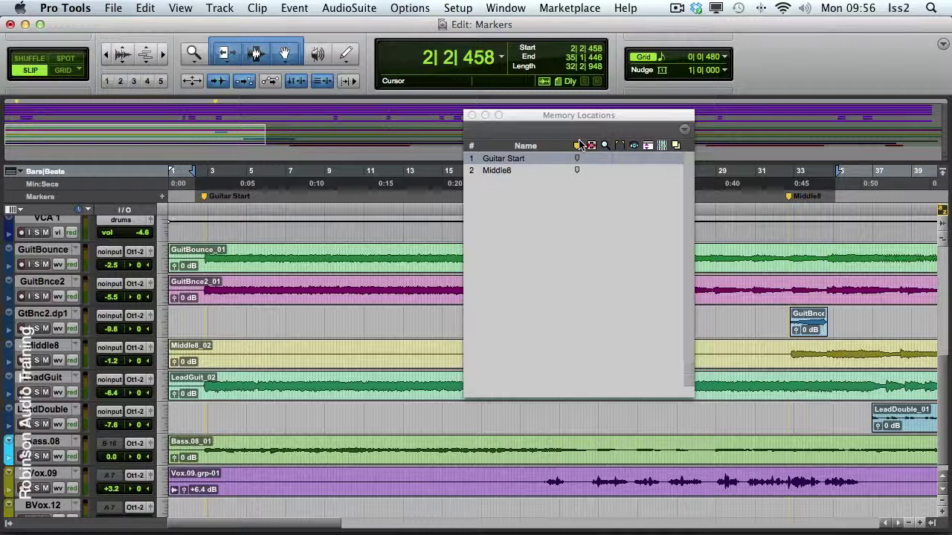
left_click(508, 171)
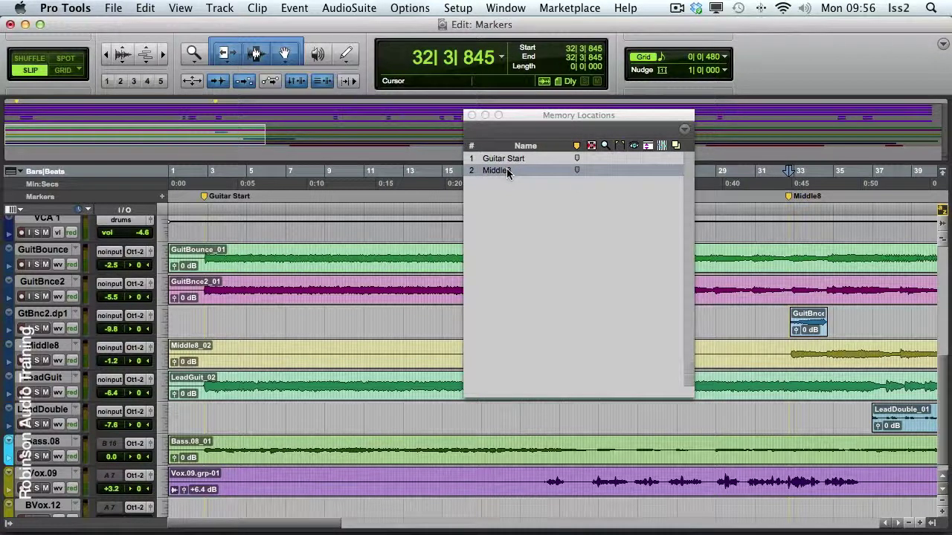
left_click(512, 160)
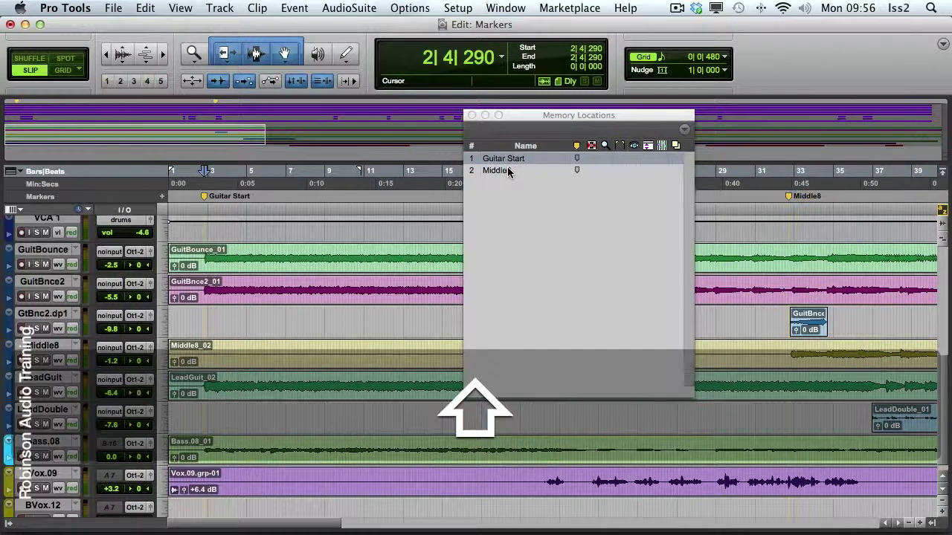
left_click(508, 172, "shift")
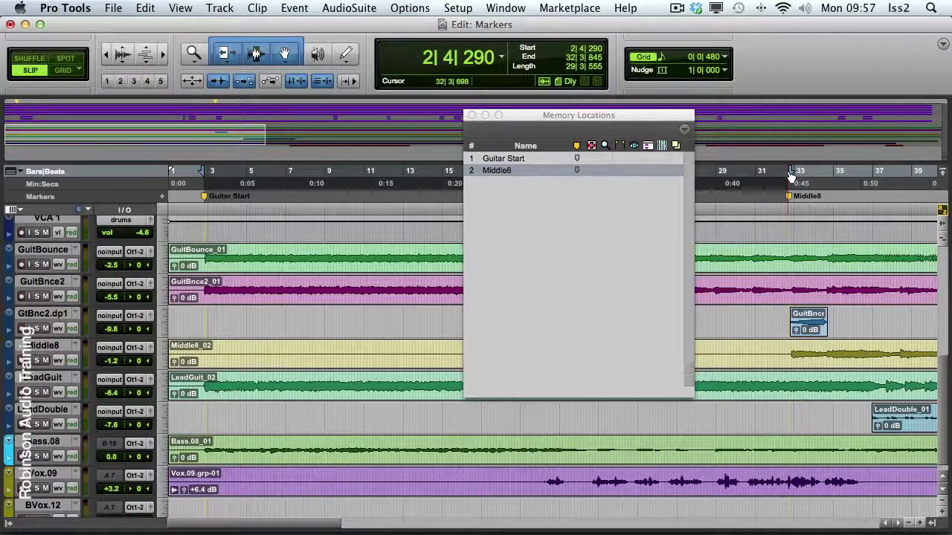
During playback from about bar 17, add a marker named Voxstart where the vocals enter, and move the Memory Locations window aside to reveal it.
left_click(489, 477)
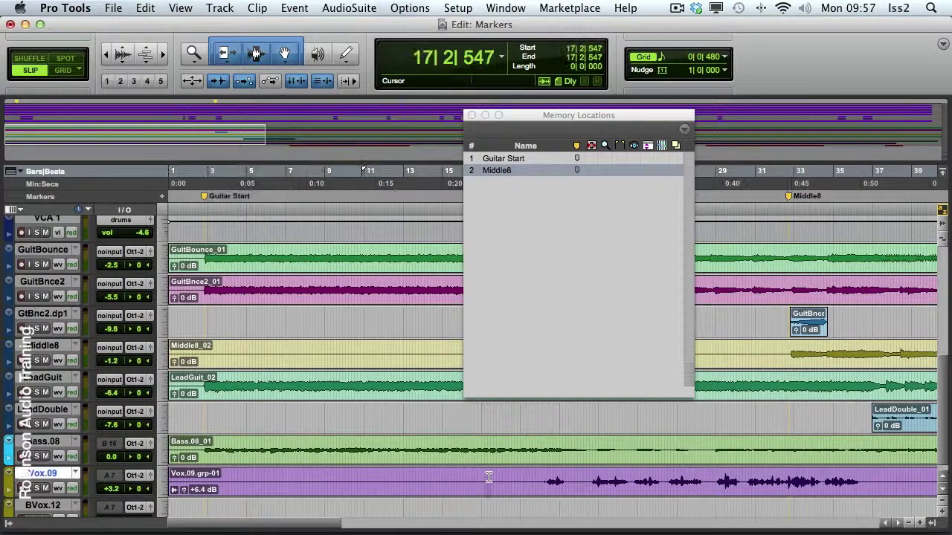
key("space")
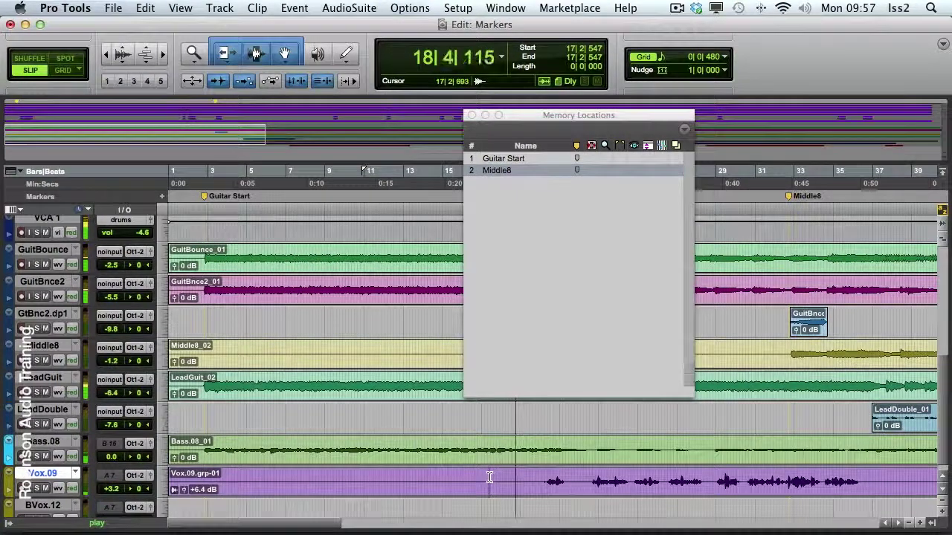
key("KP_Enter")
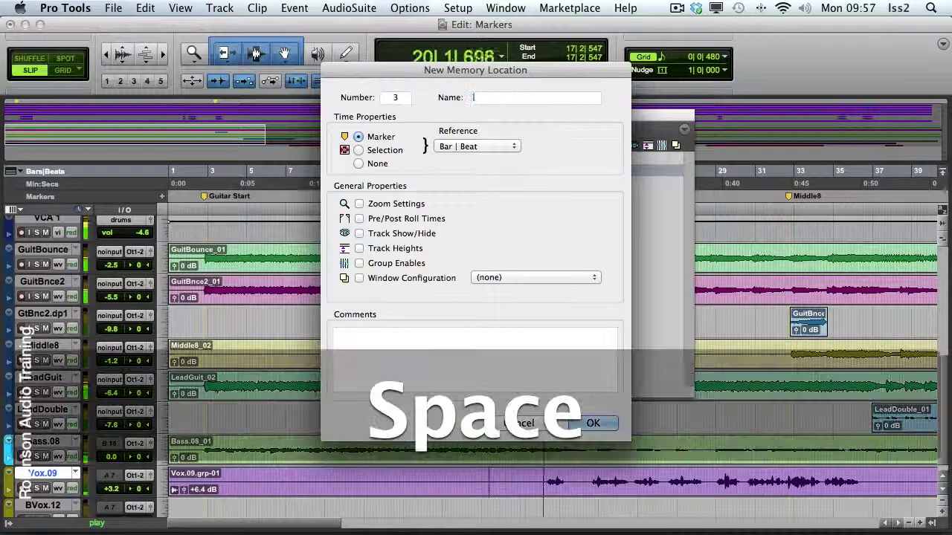
type("V")
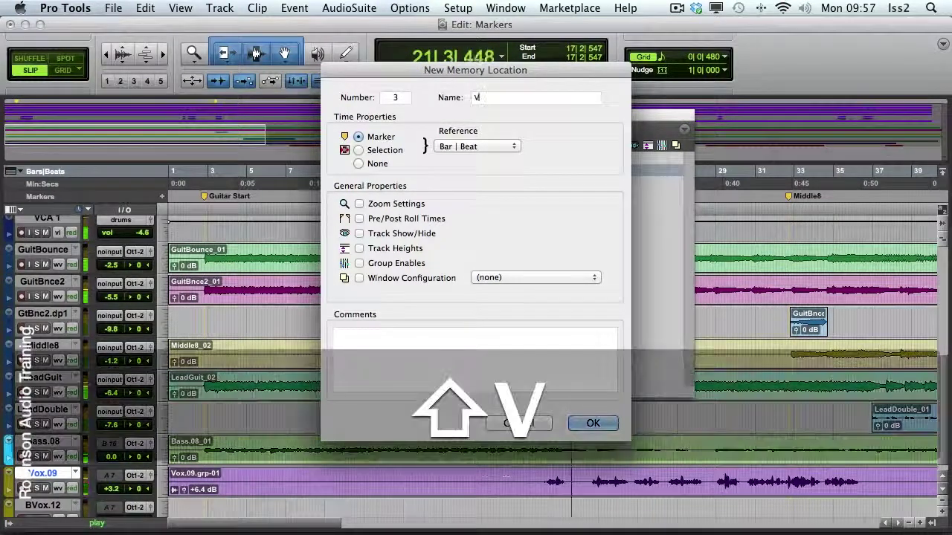
type("oxstart")
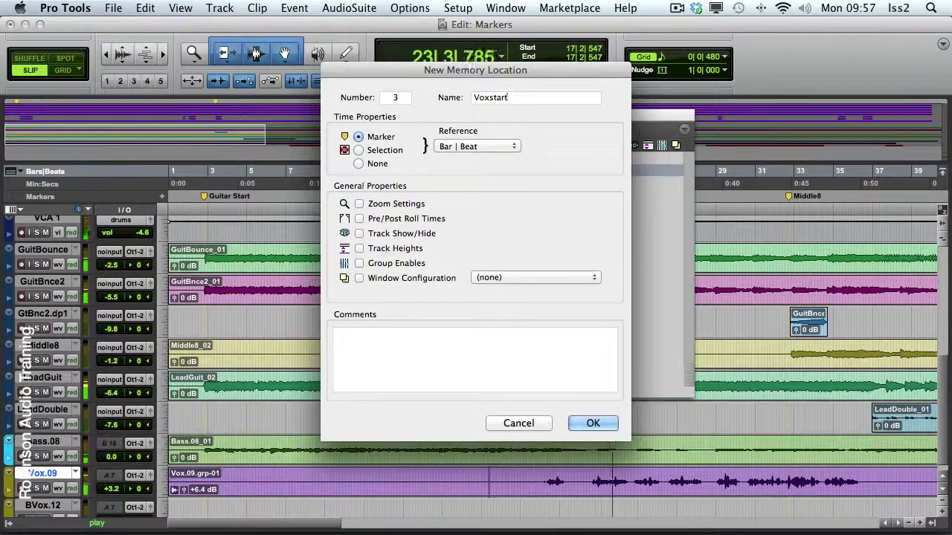
key("Return")
key("space")
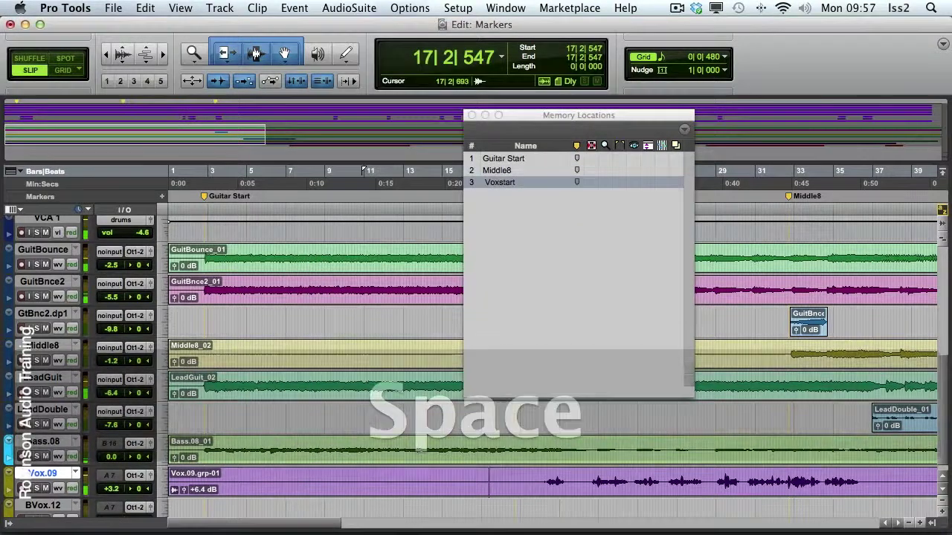
left_click_drag(620, 121, 392, 137)
left_click_drag(516, 198, 546, 201)
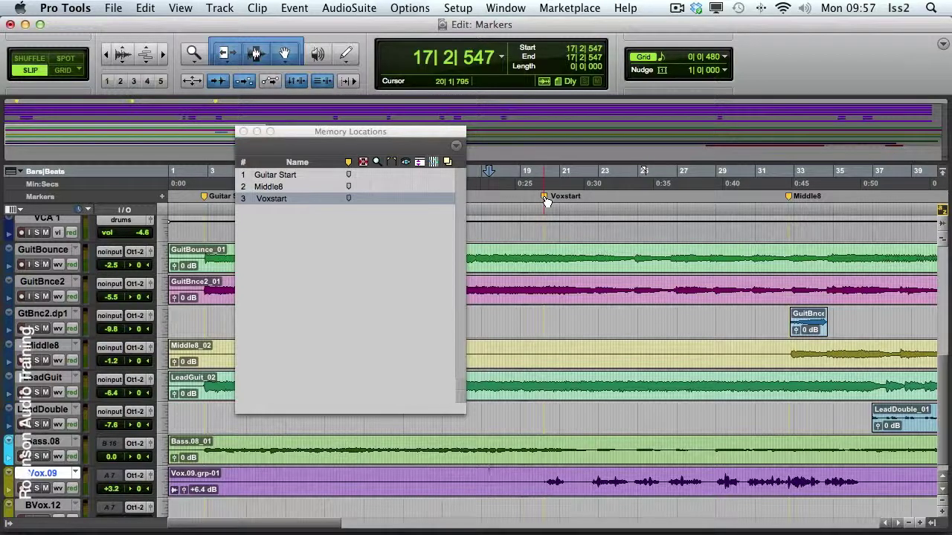
Enable Auto-Name Memory Locations when Playing in the editing preferences.
left_click(70, 9)
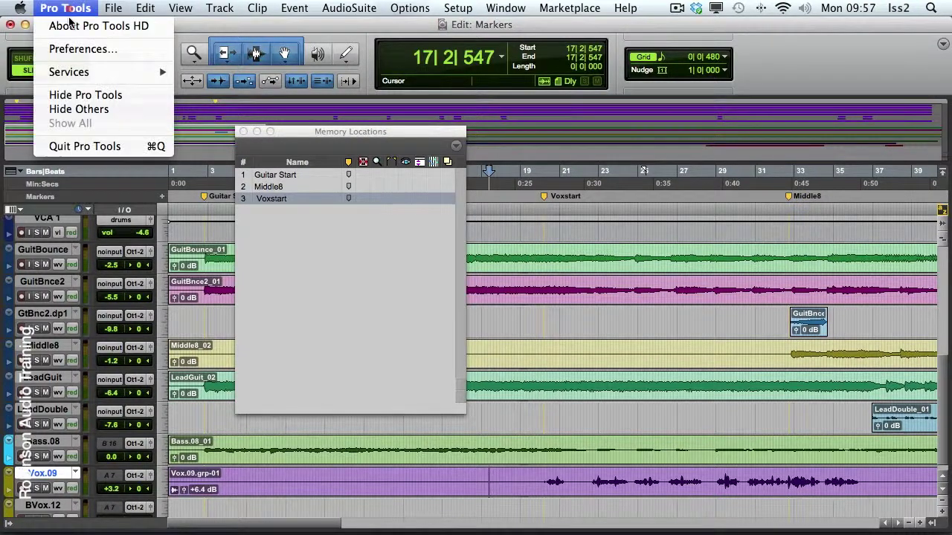
left_click(74, 49)
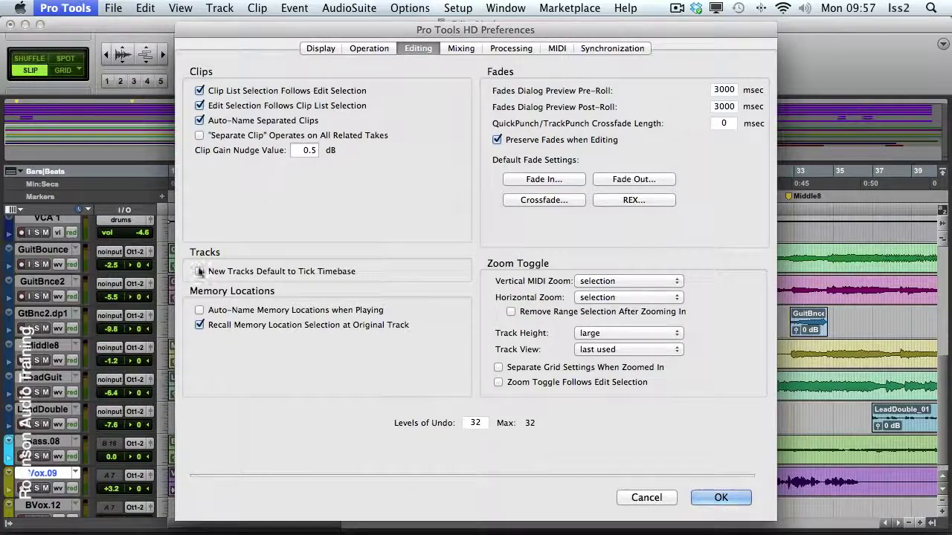
left_click(198, 311)
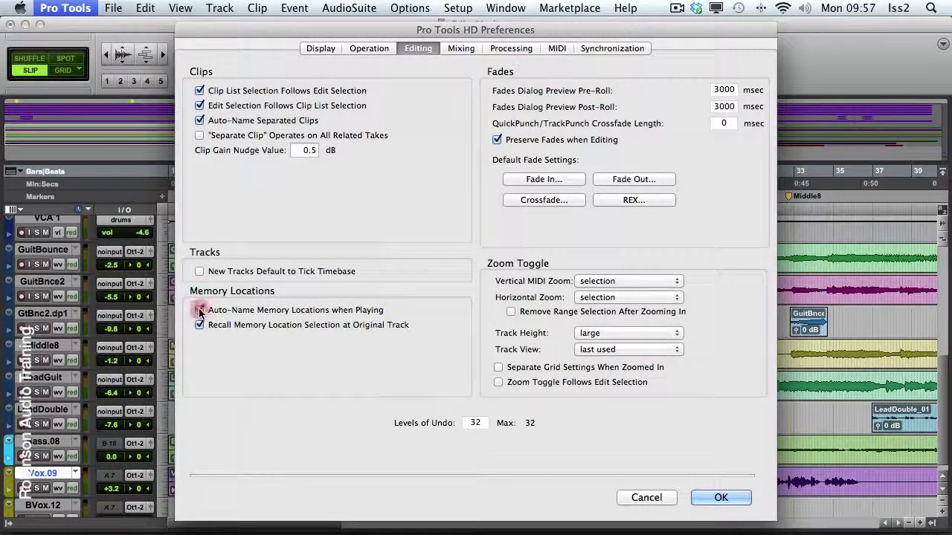
left_click(713, 497)
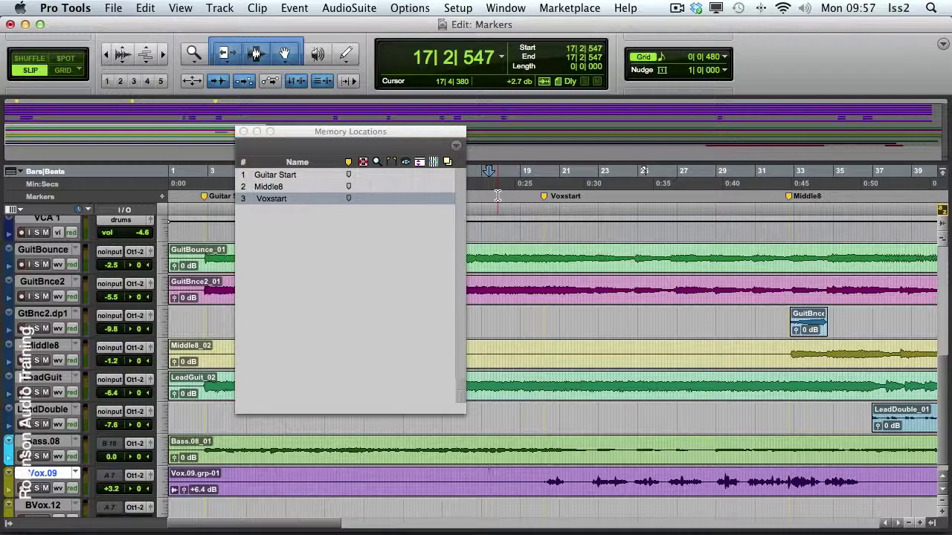
Play from about bar 17, add two auto-named markers during playback before Voxstart, and stop playback.
key("space")
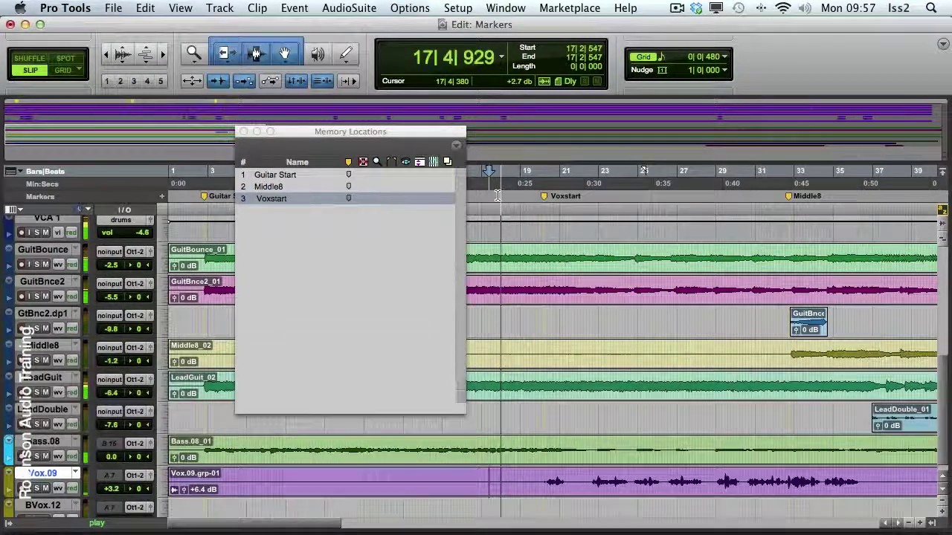
key("KP_Enter")
key("KP_Enter")
key("space")
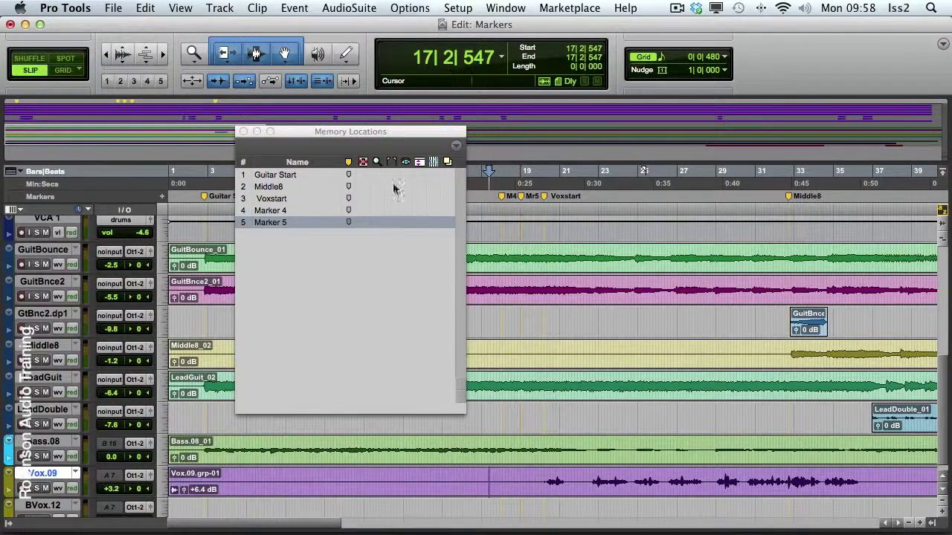
Delete Marker 4 and Marker 5 from the Memory Locations list.
key("alt")
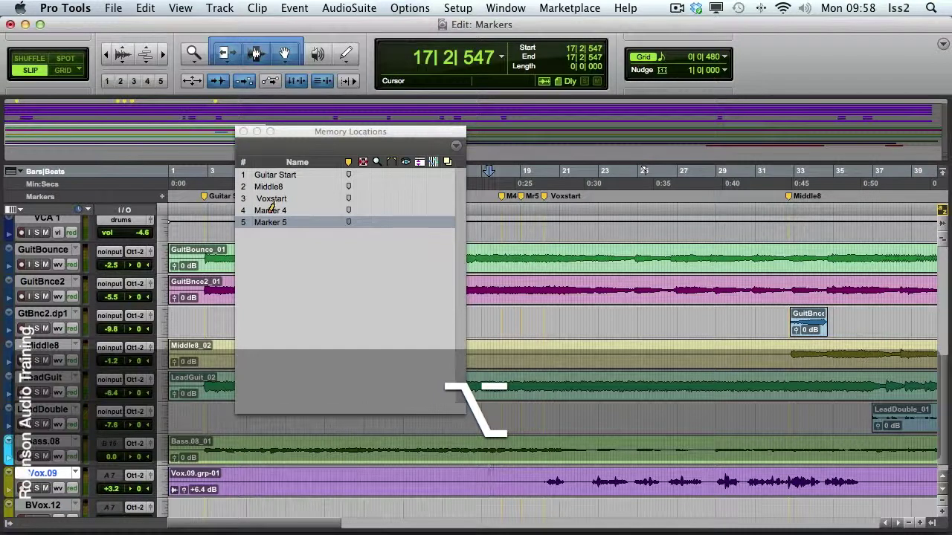
left_click(272, 210, "alt")
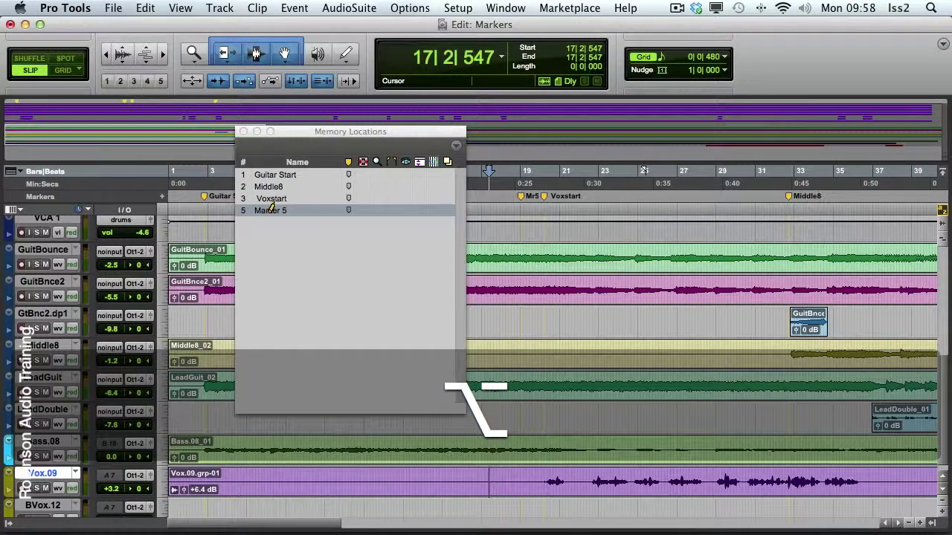
left_click(272, 210, "alt")
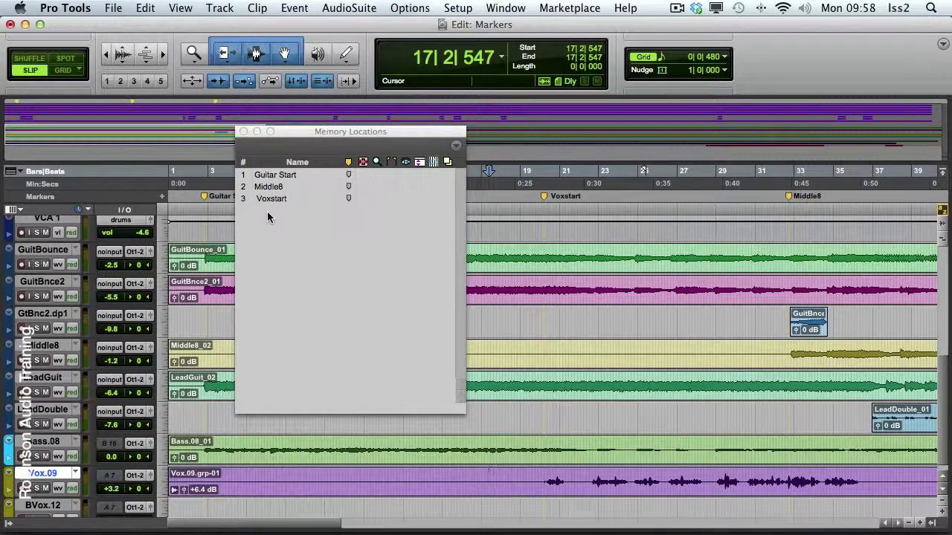
Show the main counter column in the Memory Locations window and hide it again.
left_click(456, 147)
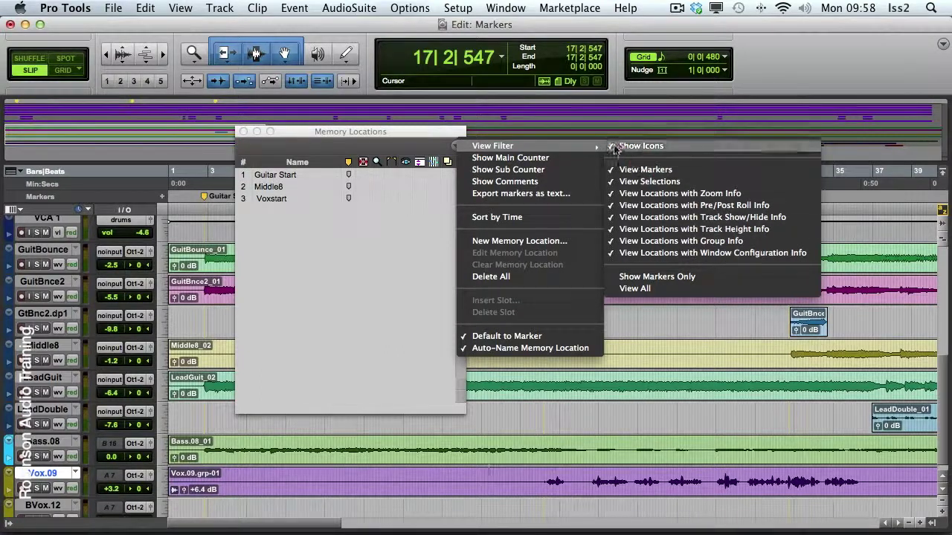
left_click(530, 158)
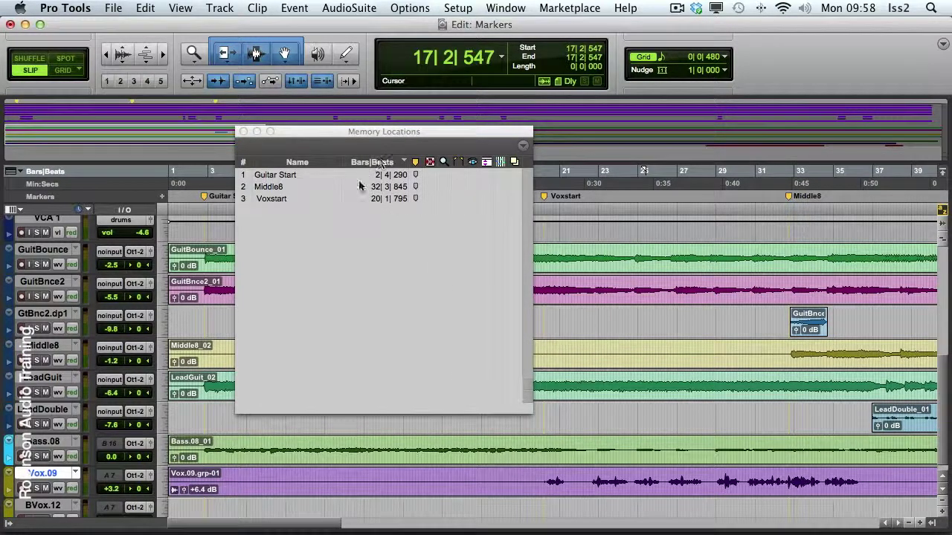
left_click(521, 147)
mouse_move(525, 149)
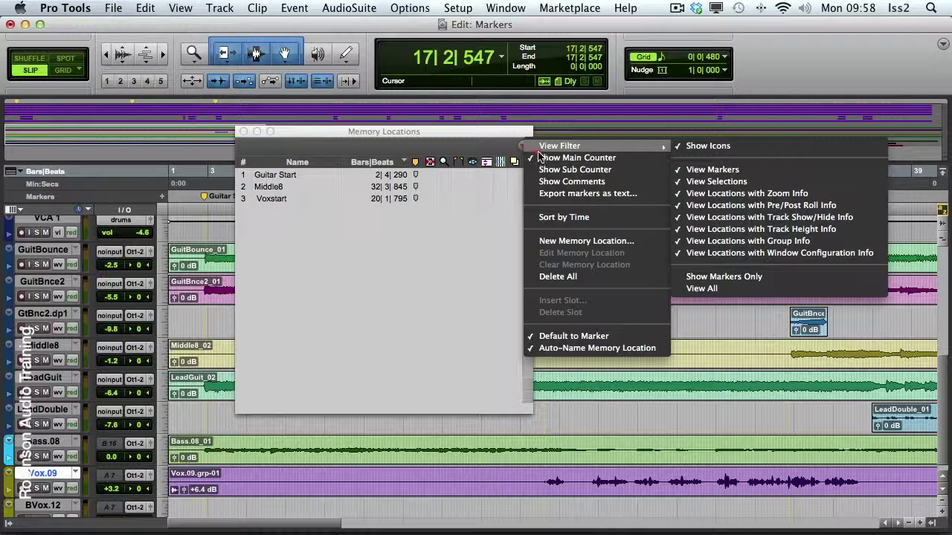
left_click(536, 157)
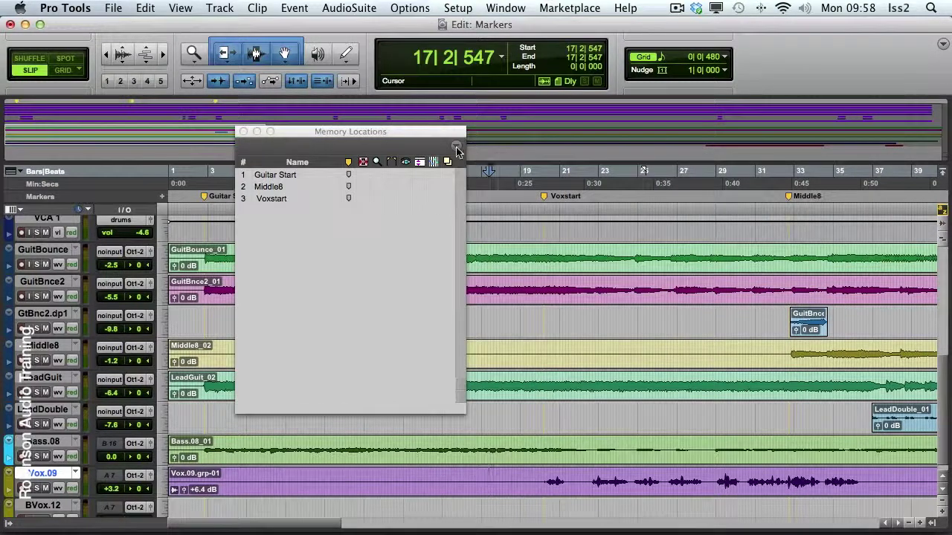
Export the markers and plug-in list as Bars:Beats session text in TextEdit 'TEXT' format, saved as Markers.txt on the Desktop.
left_click(457, 146)
mouse_move(459, 148)
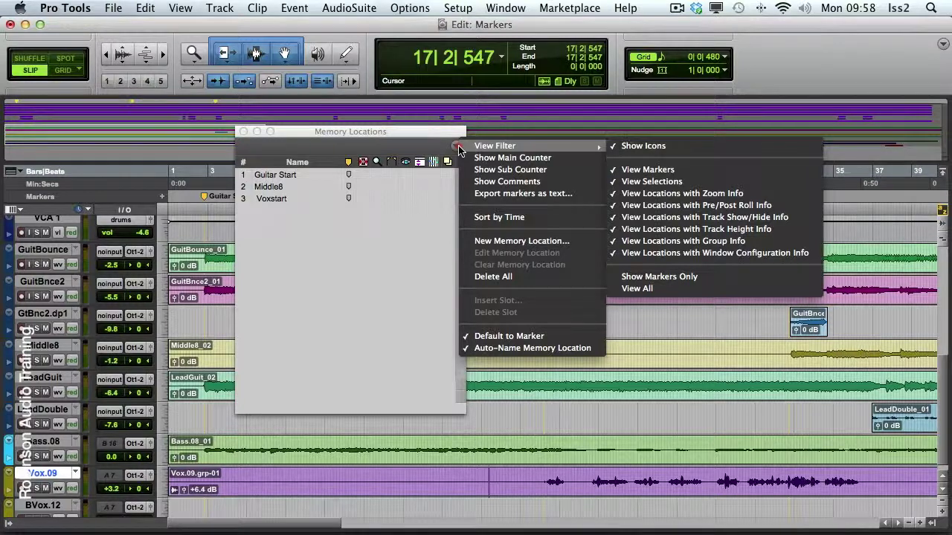
left_click(479, 194)
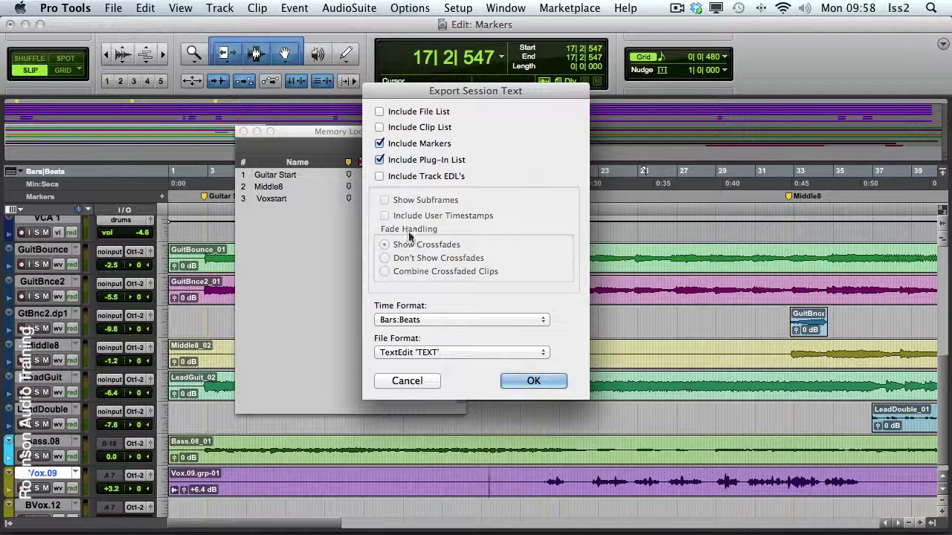
left_click(530, 382)
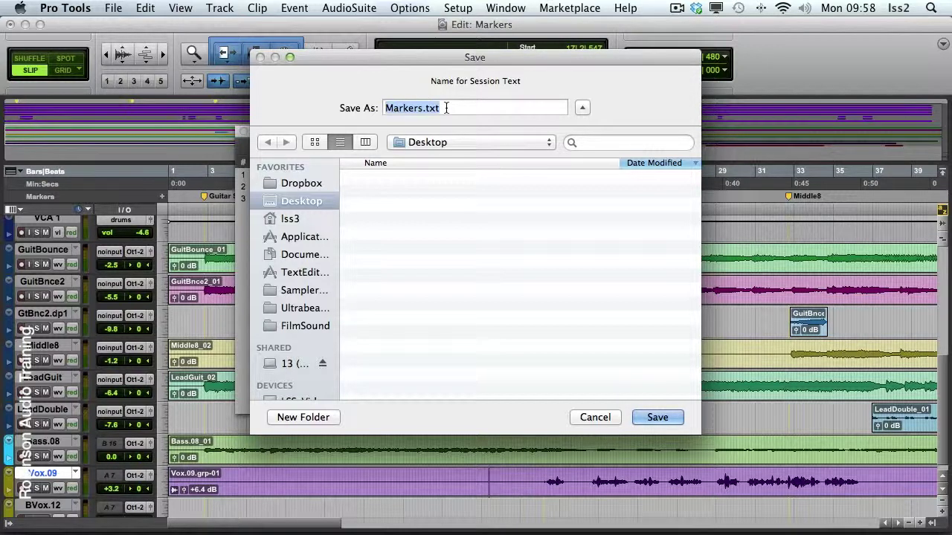
left_click(657, 417)
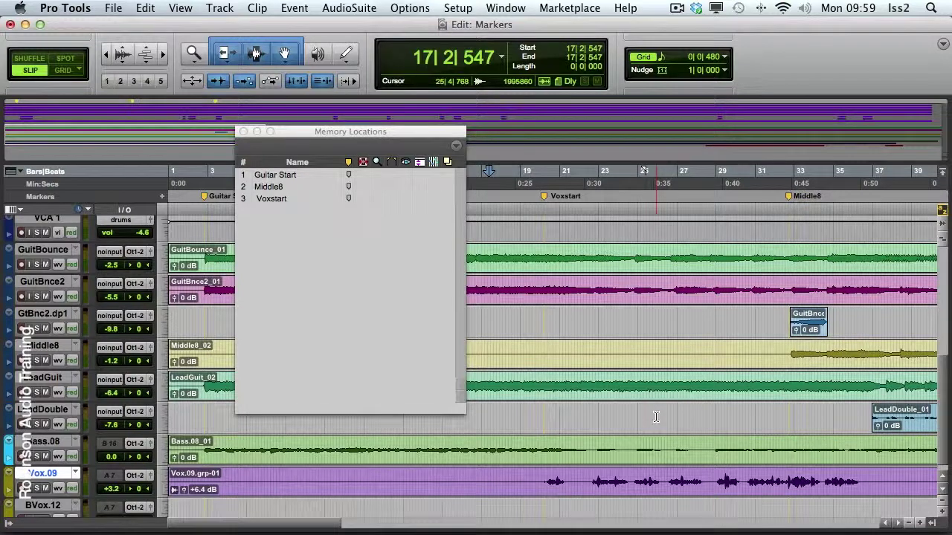
Switch to Finder with the other applications hidden, open Markers.txt from the desktop to examine its marker listing, and return to Pro Tools.
key("super+Tab")
key("super+Tab")
key("super+Tab")
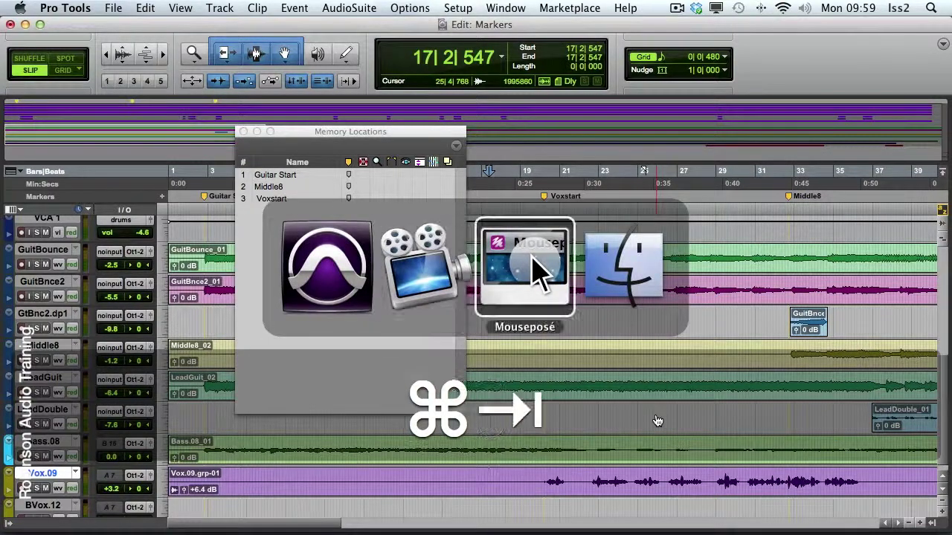
key("alt+super+h")
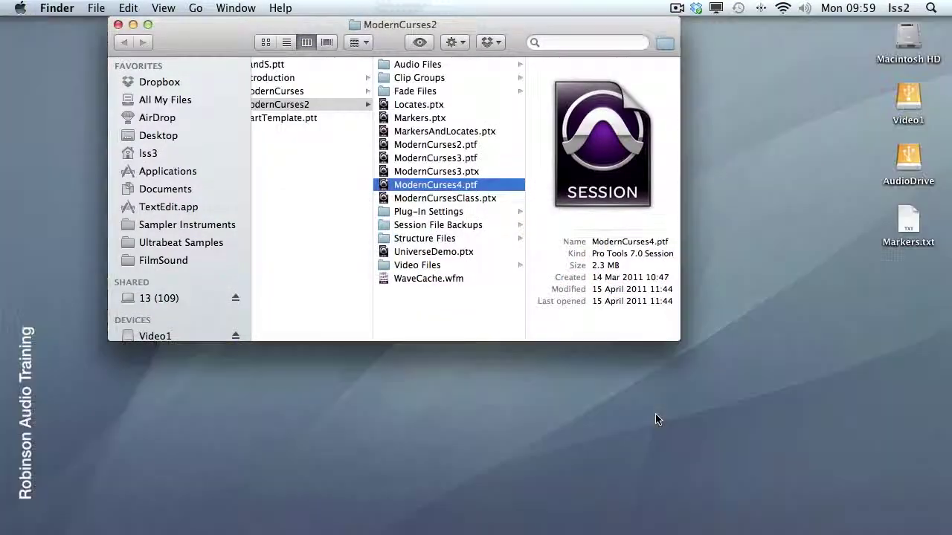
left_click(908, 220)
double_click(908, 220)
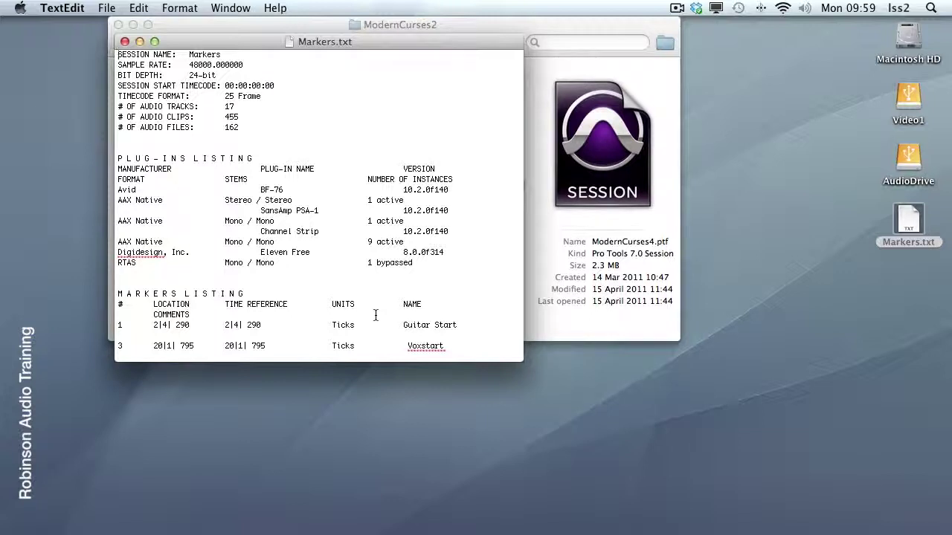
key("super+Tab")
key("super+Tab")
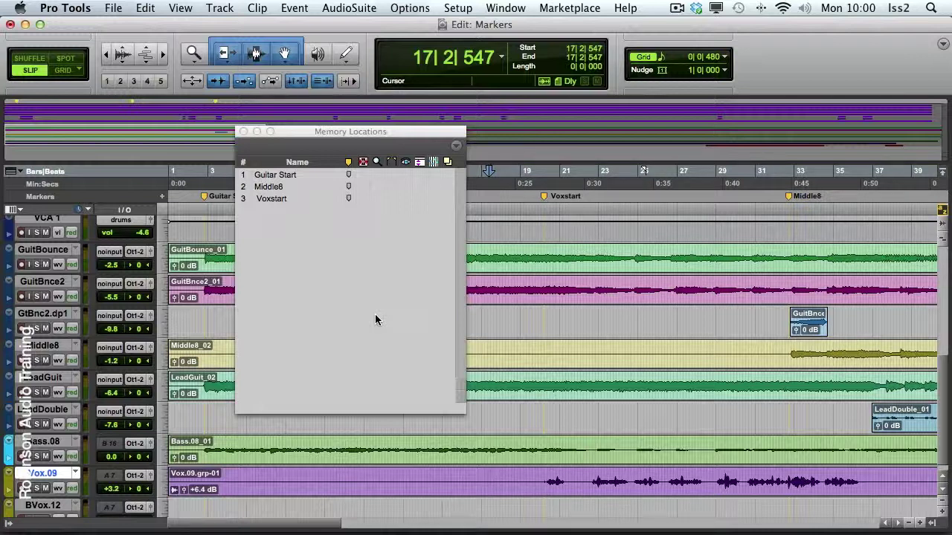
Select the reversed guitar clip on the GtBnc2.dp1 track, set the track height to large, and zoom in horizontally on the clip.
double_click(803, 321)
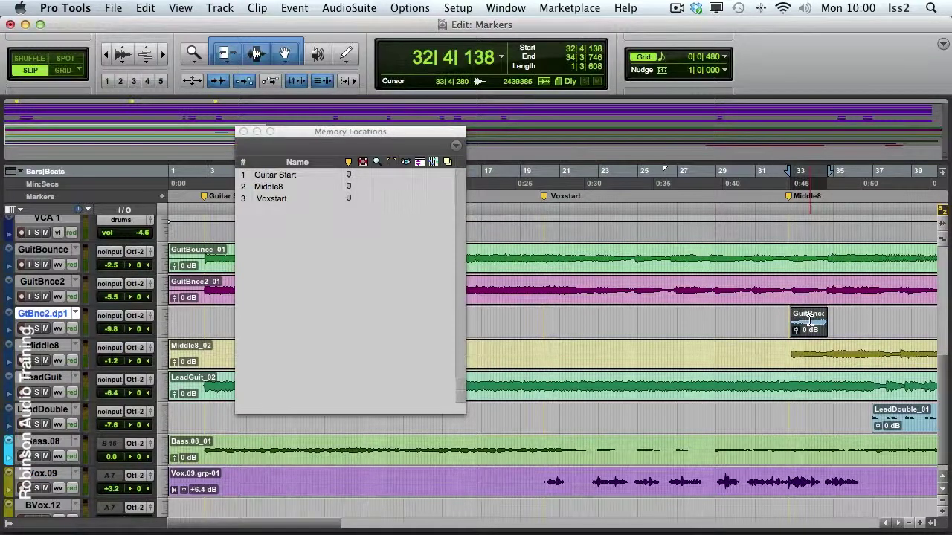
left_click(163, 326)
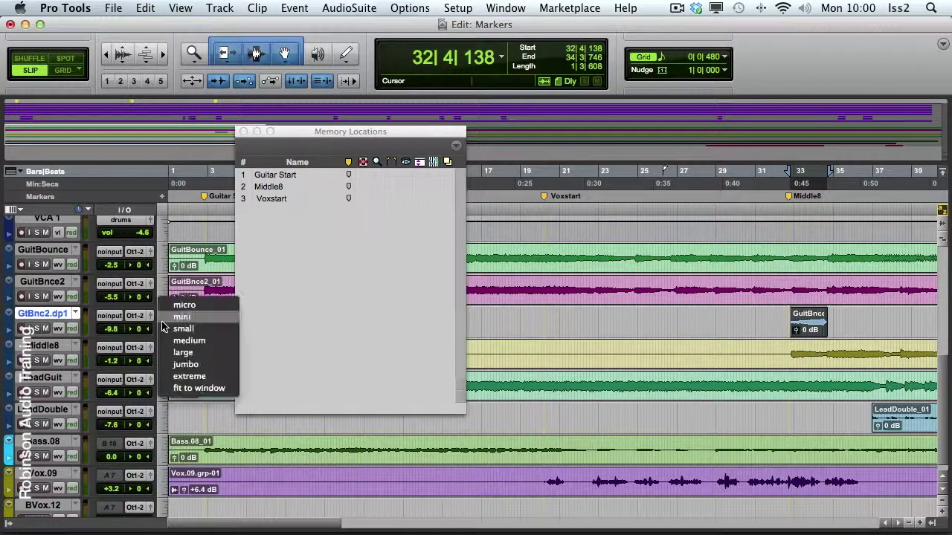
left_click(198, 352)
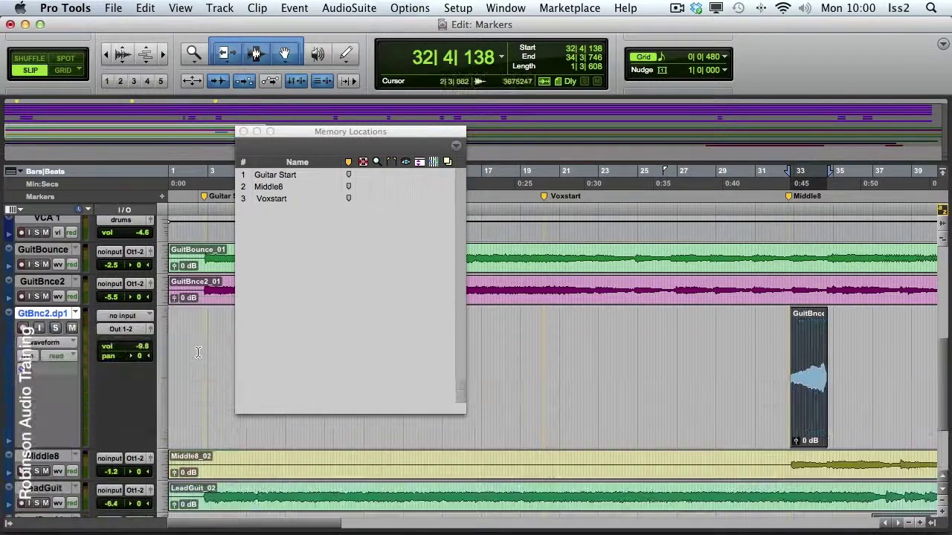
left_click(164, 55)
left_click_drag(175, 61, 242, 64)
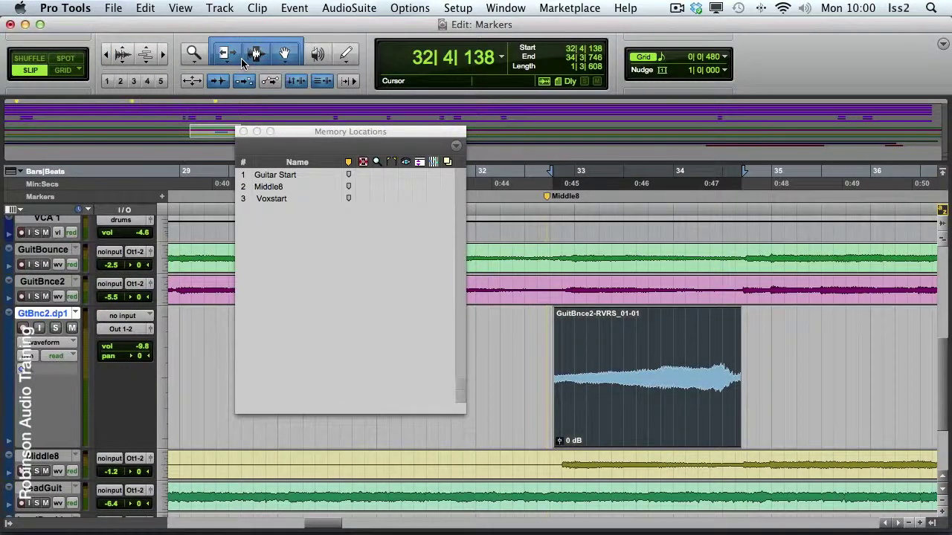
Create a Selection memory location named RevGuit storing zoom settings, track heights and group enables, and close the Memory Locations window.
key("KP_Enter")
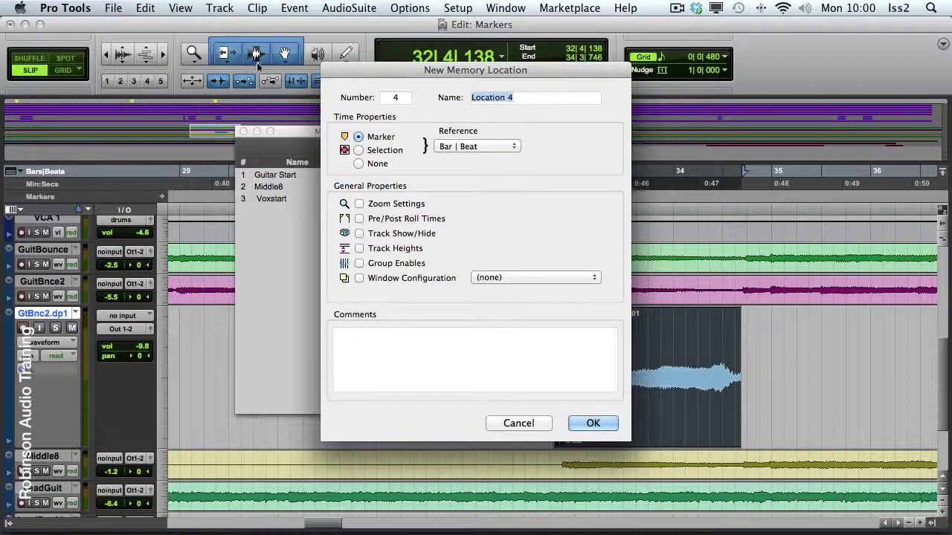
left_click_drag(382, 73, 294, 110)
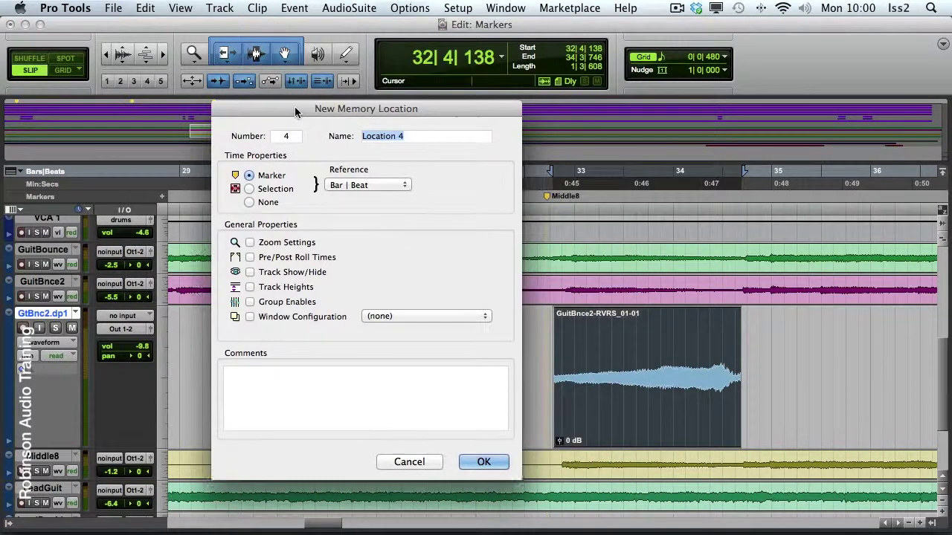
type("Re")
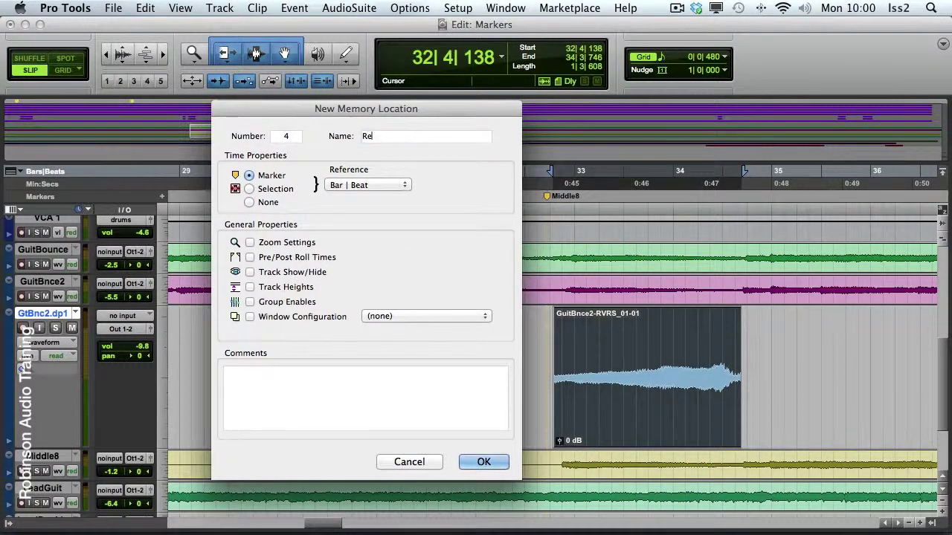
type("vGuit")
left_click(249, 188)
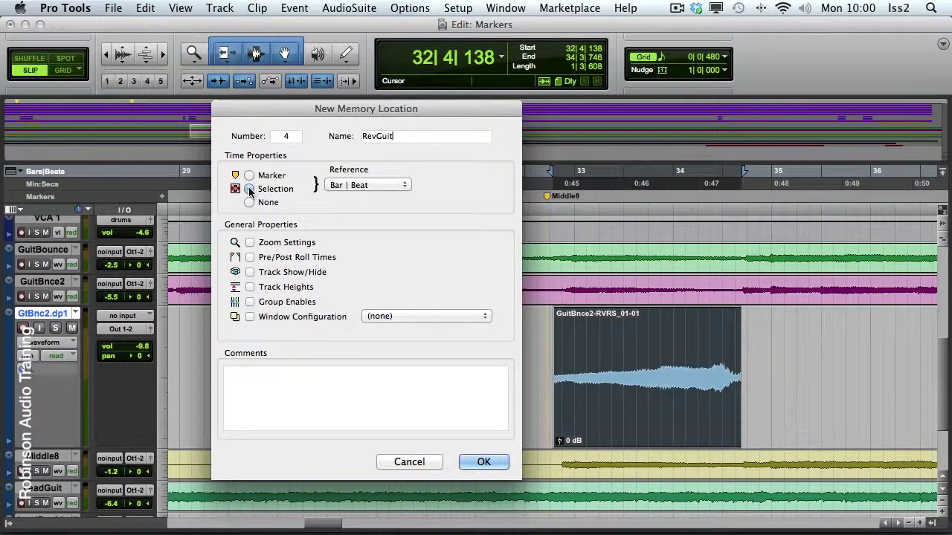
left_click(250, 242)
left_click(250, 303)
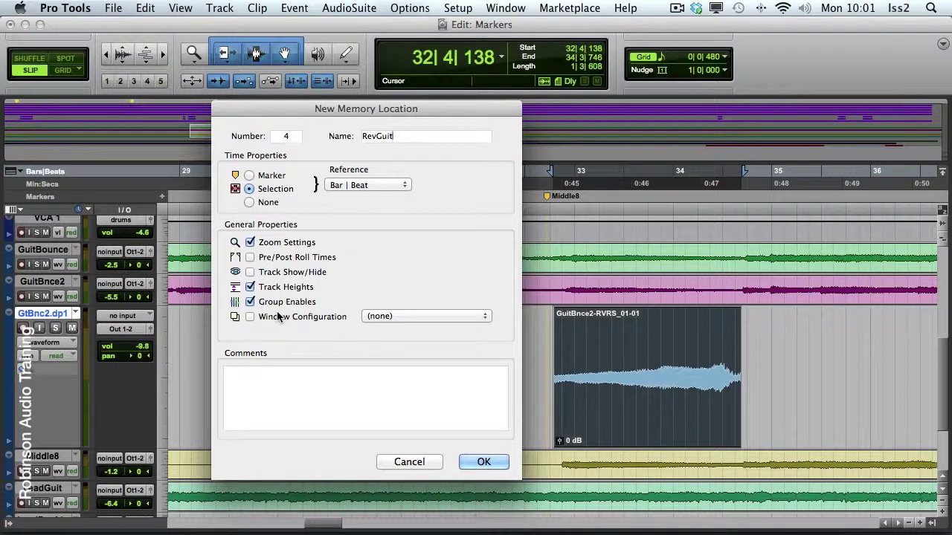
left_click(482, 462)
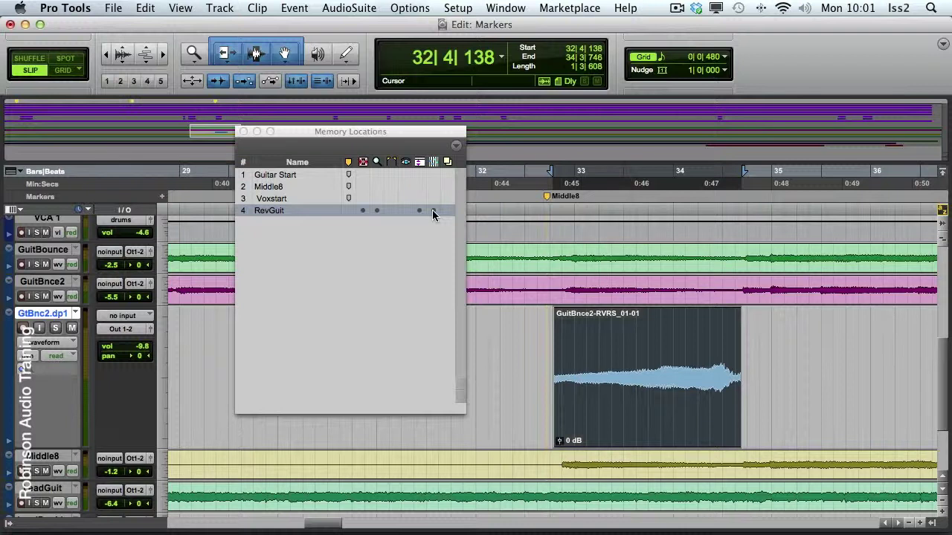
left_click_drag(405, 131, 436, 263)
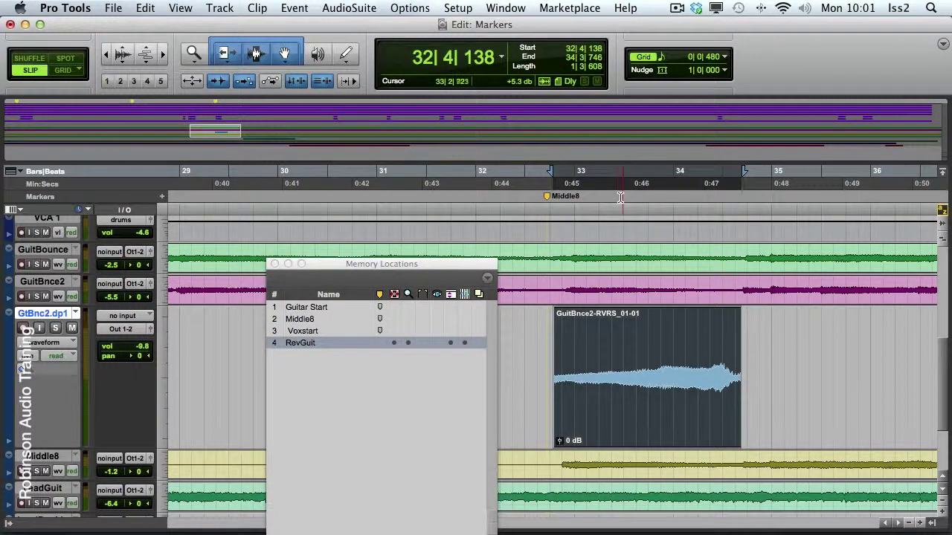
left_click(274, 265)
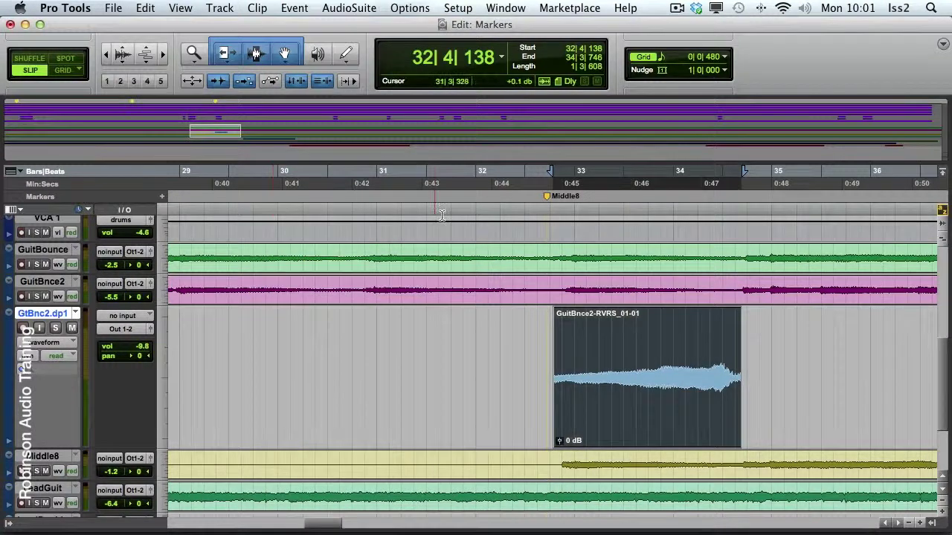
Recall the Middle8 marker, zoom out to the whole session, and reduce the track heights to fit all tracks in the window.
left_click(548, 197)
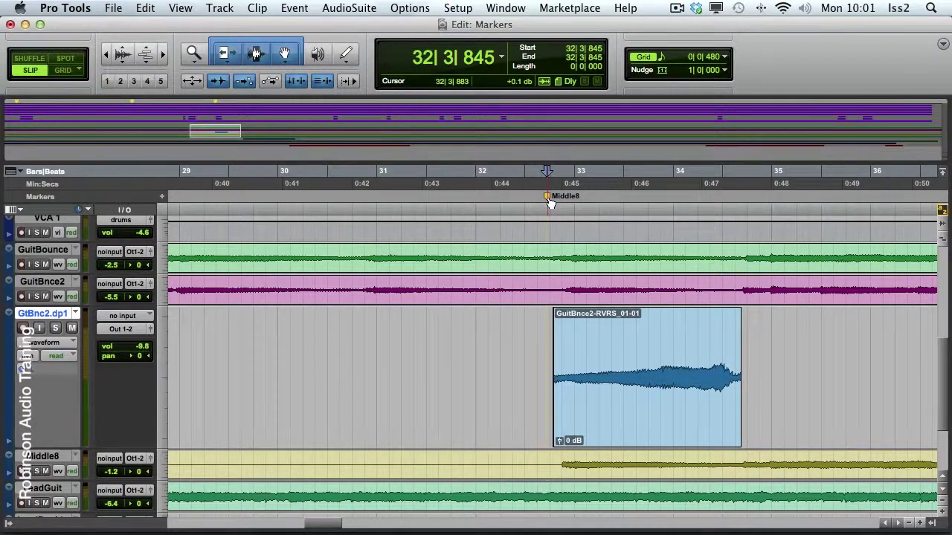
key("alt+a")
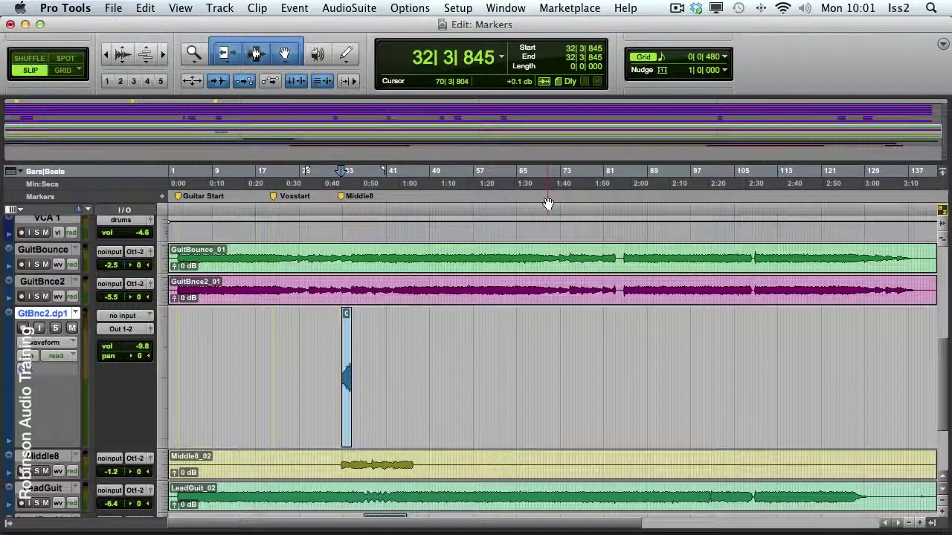
key("ctrl+alt+super+Up")
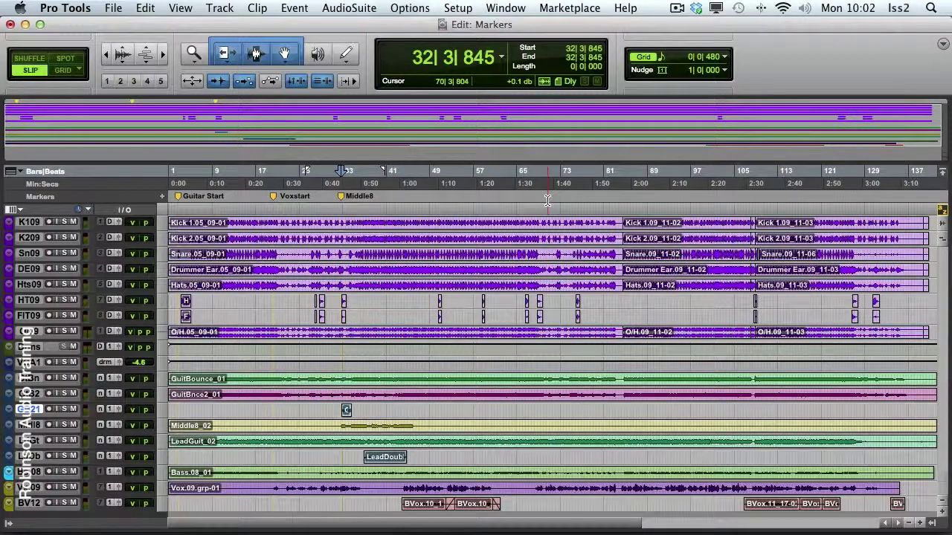
Recall memory location 4, bring the GtBnc2.dp1 clip into view, and place the edit cursor at about bar 30, beat 2.
key("KP_Decimal")
key("KP_4")
key("KP_Decimal")
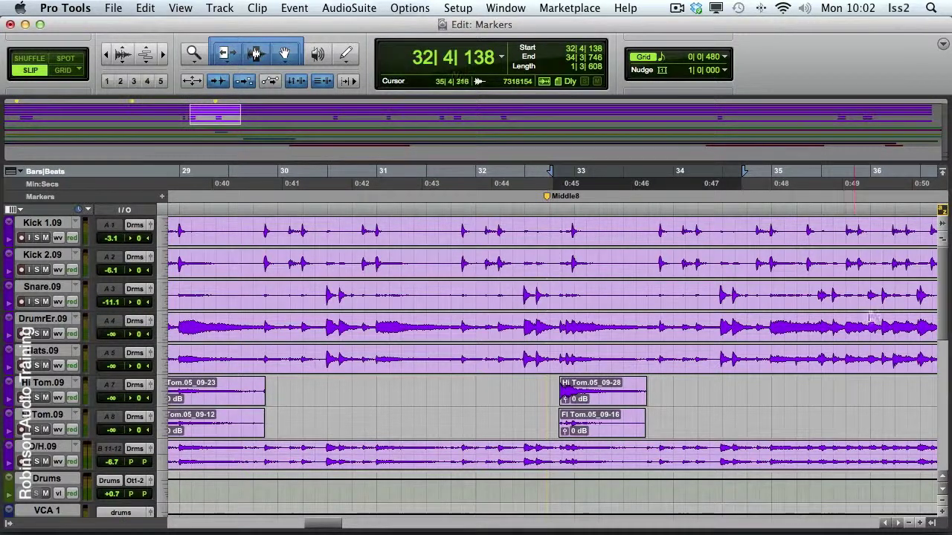
left_click(210, 122)
left_click_drag(210, 122, 210, 138)
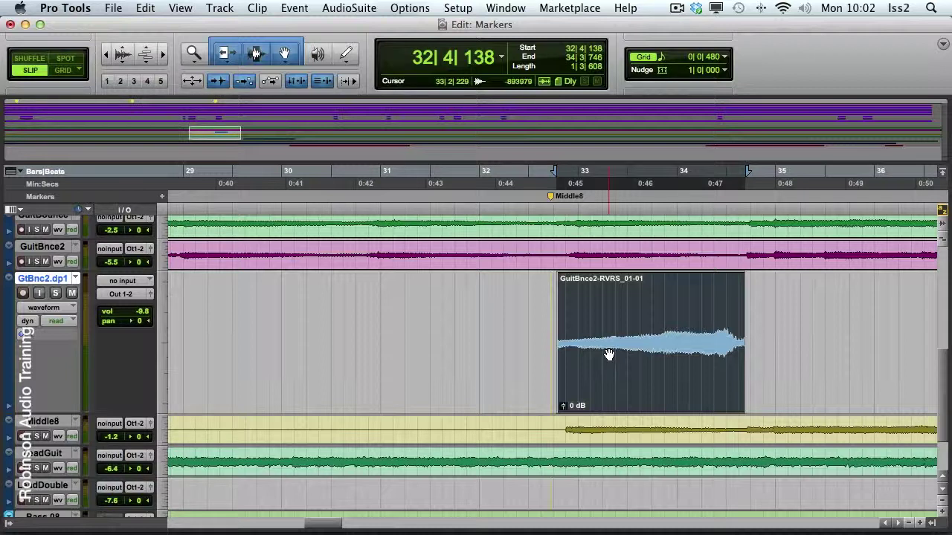
left_click(306, 195)
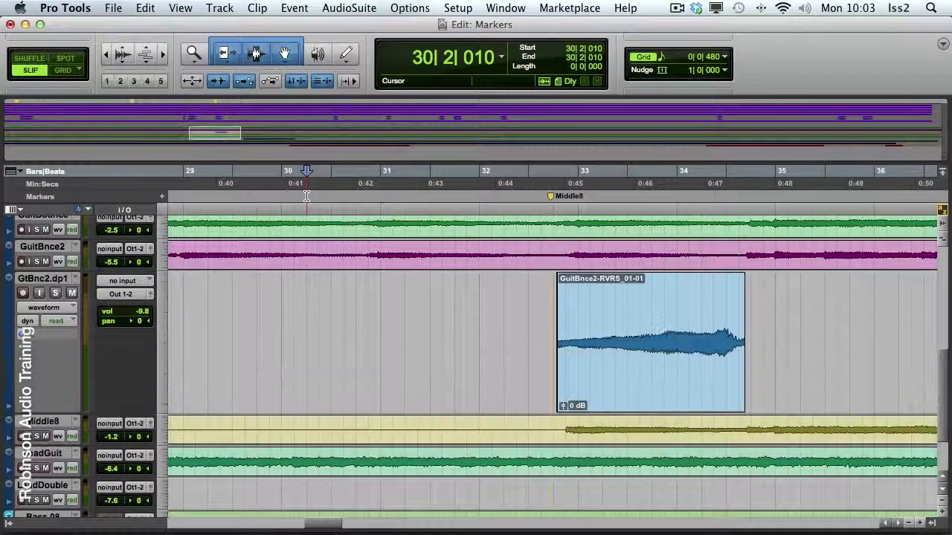
Create a marker memory location at the edit cursor with all general properties disabled, keeping its default name.
key("Return")
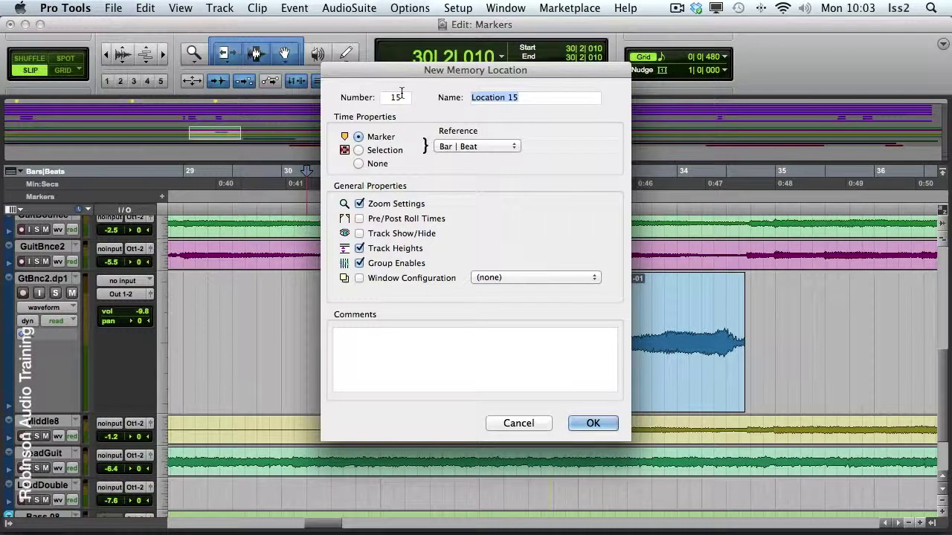
left_click(360, 204, "alt")
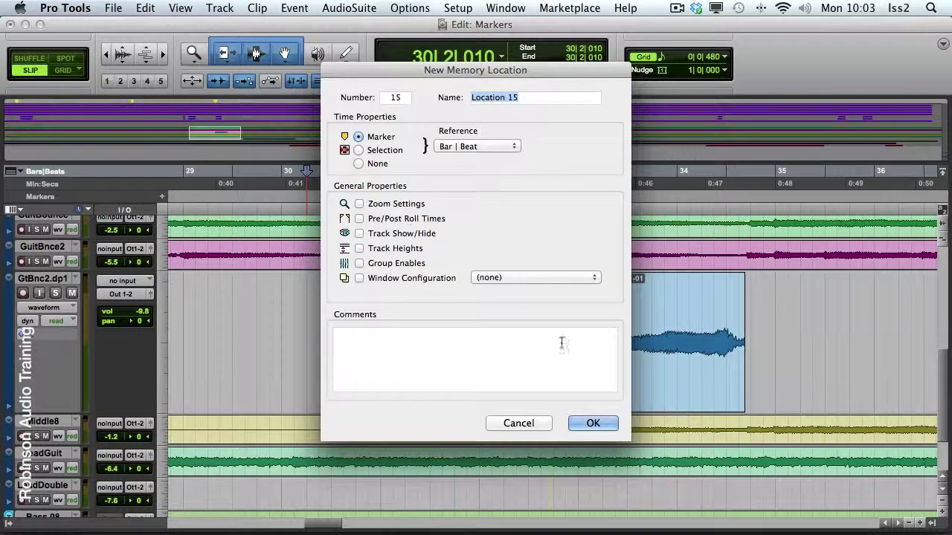
left_click(594, 423)
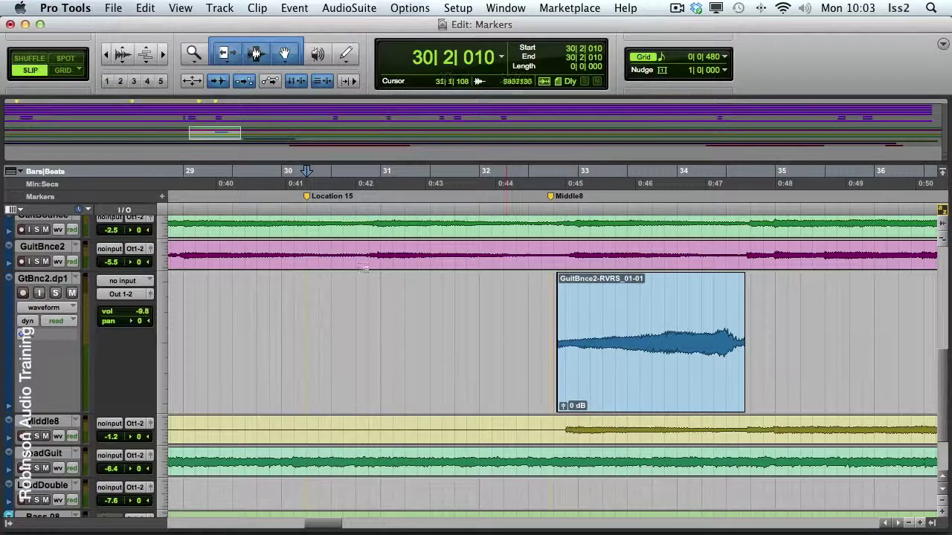
Recall the Location 15 marker, fit all track heights in the window, and zoom out to the whole session.
left_click(310, 198)
key("ctrl+alt+super+Up")
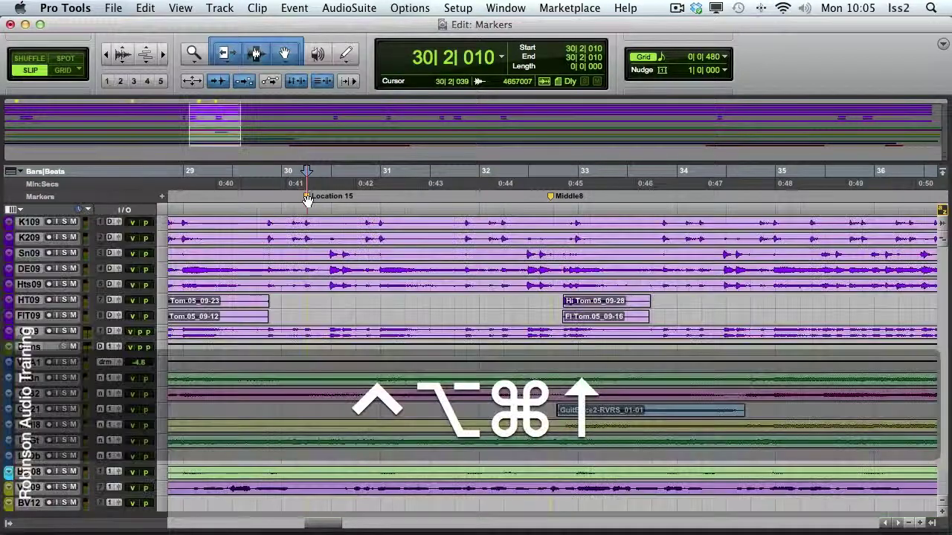
key("alt+a")
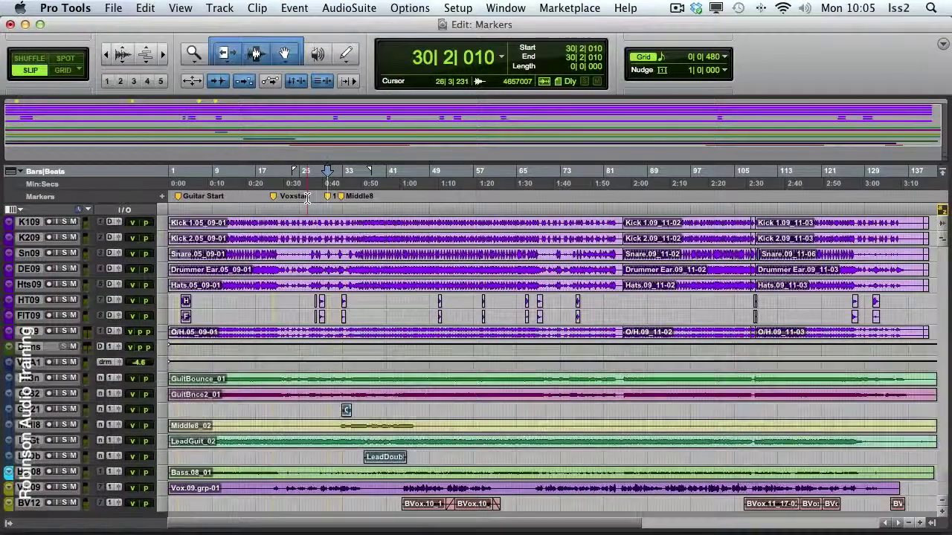
Display the track list and create memory location 99 named ShowTracks, with time properties set to None and only Track Show/Hide stored.
left_click(10, 525)
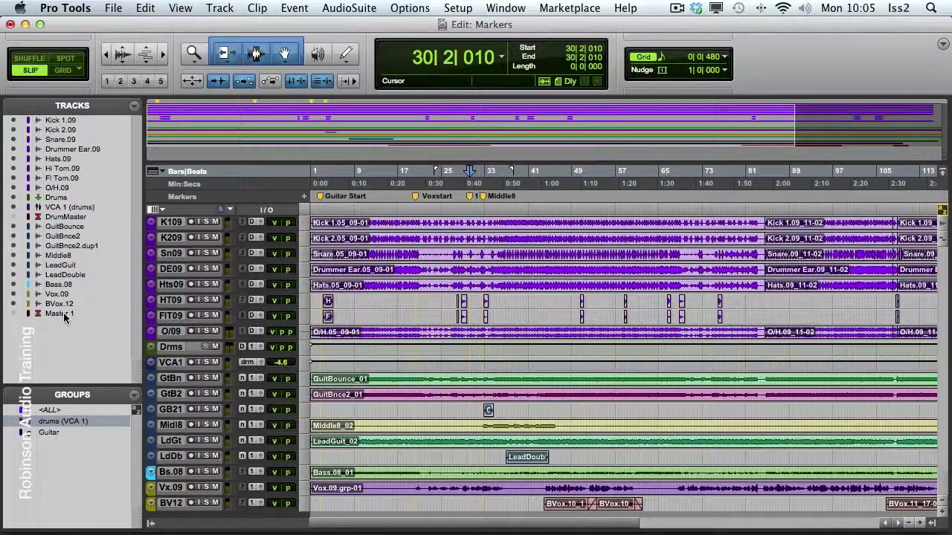
key("KP_Decimal")
key("KP_9")
key("KP_Enter")
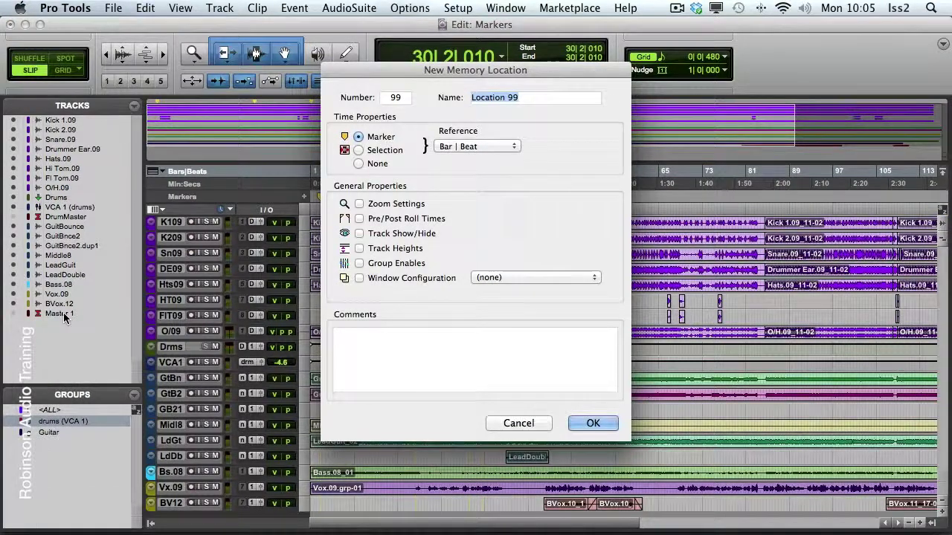
type("Sho")
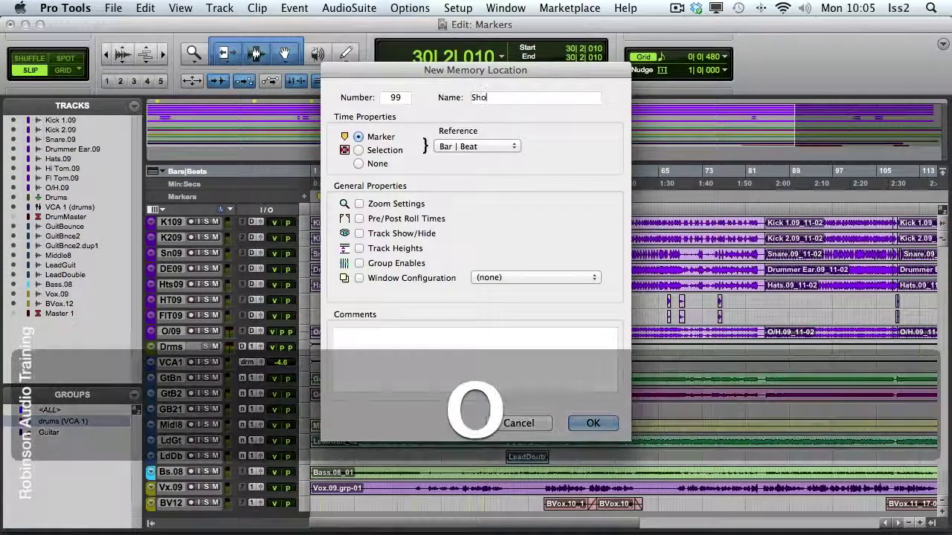
type("wTracks")
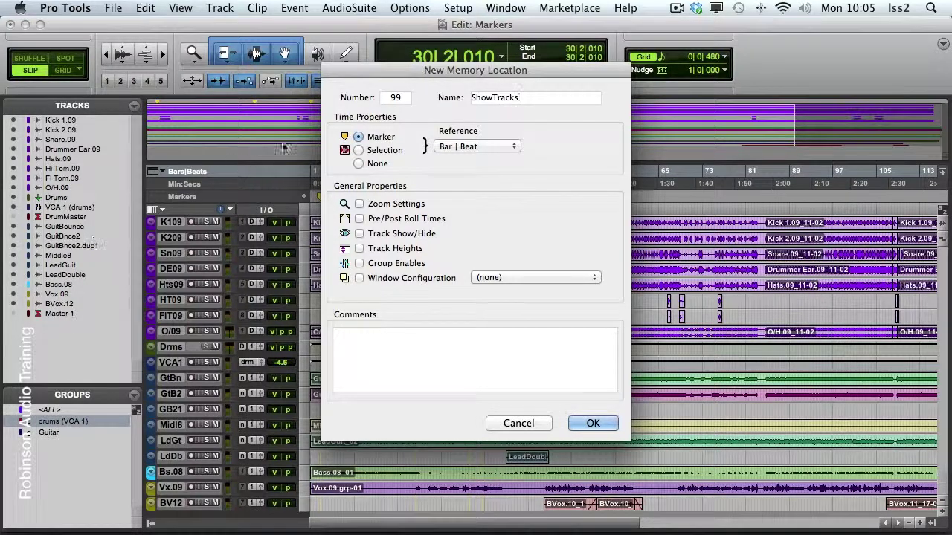
left_click(359, 164)
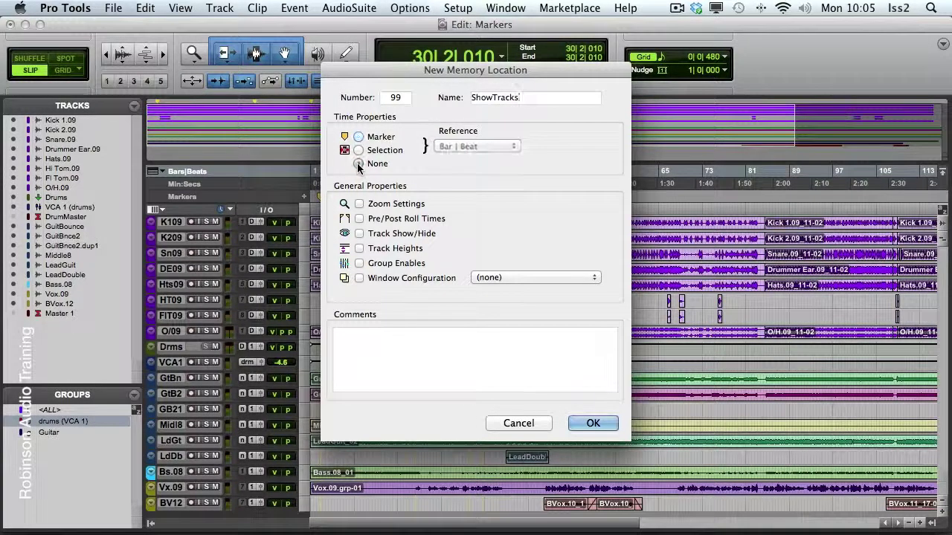
left_click(359, 233)
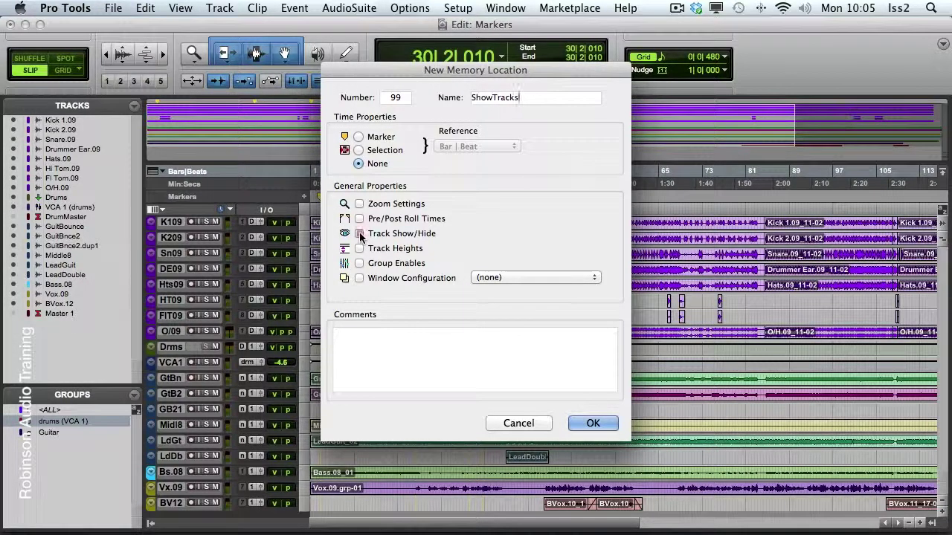
left_click(592, 423)
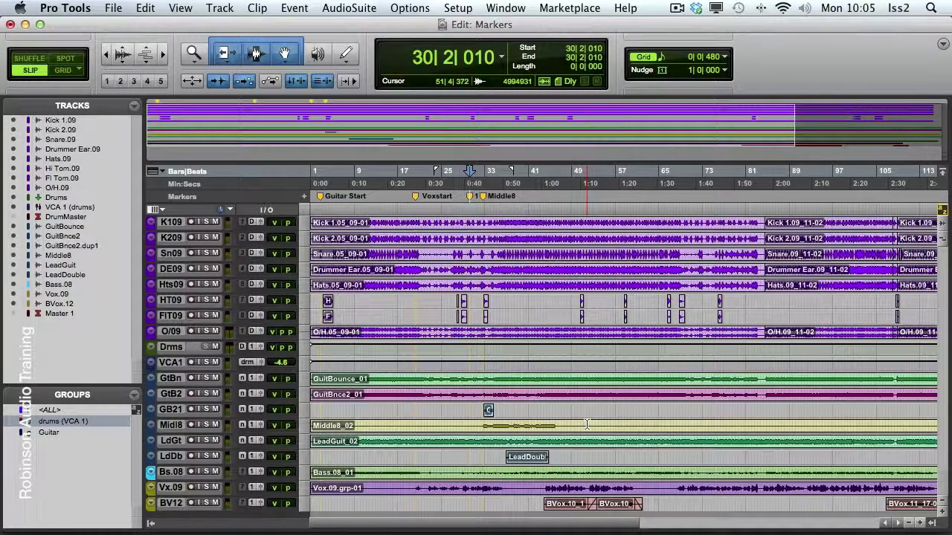
Deactivate the drums group, try showing only its tracks and then all tracks, and restore the track view stored in memory location 99.
left_click(53, 424)
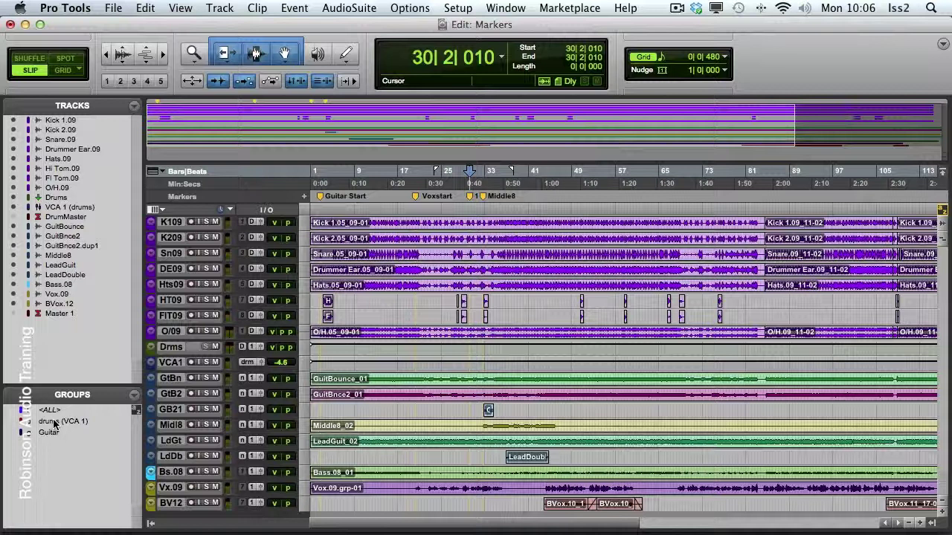
left_click(53, 424, "ctrl")
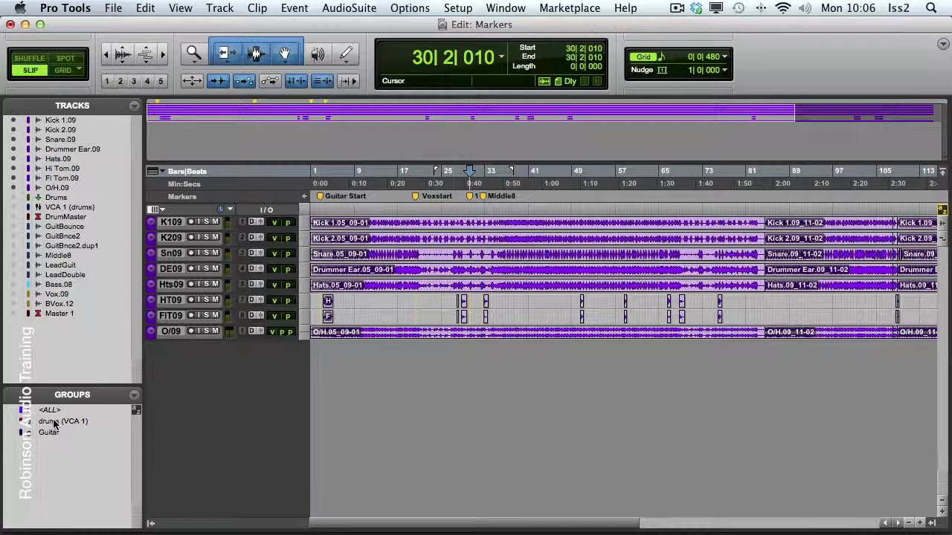
left_click(54, 410)
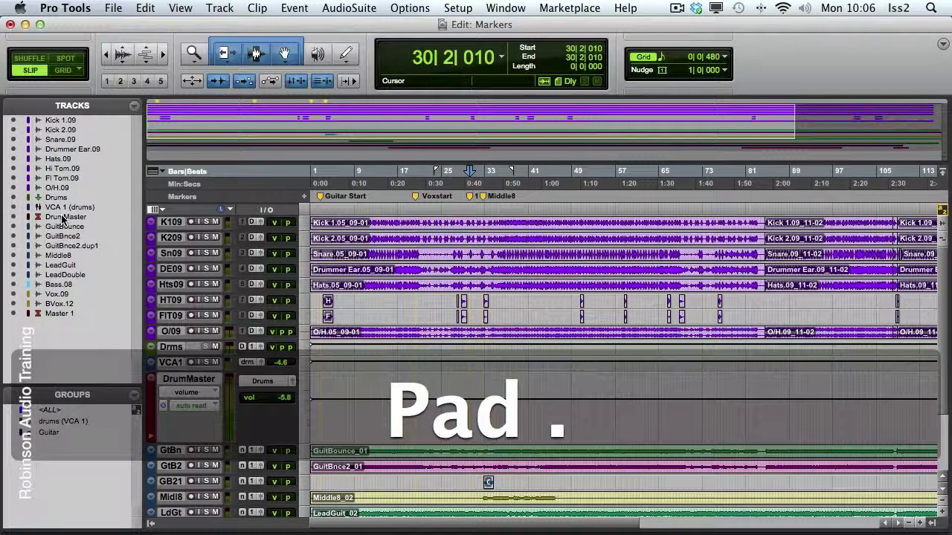
key("KP_Decimal")
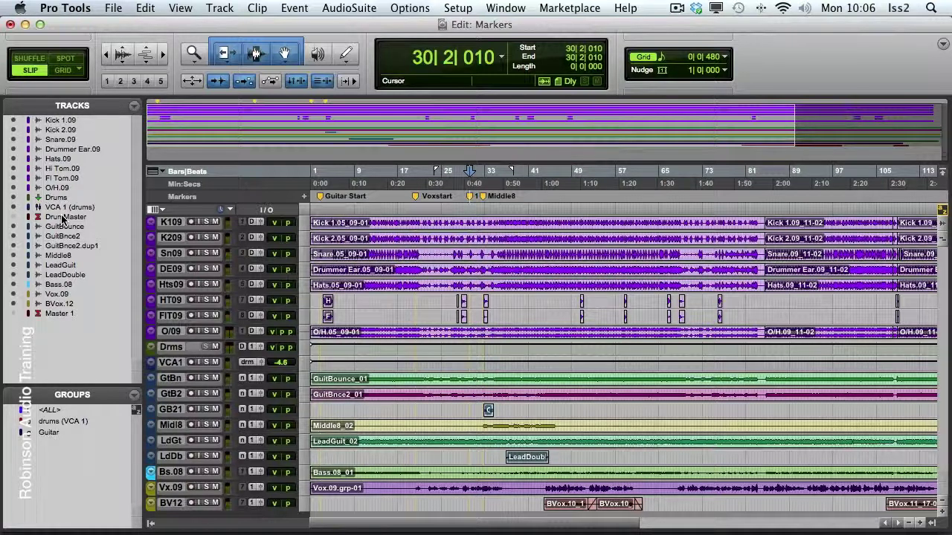
Show the DrumMaster track and update the ShowTracks memory location, number 99, with the current track visibility.
left_click(13, 218)
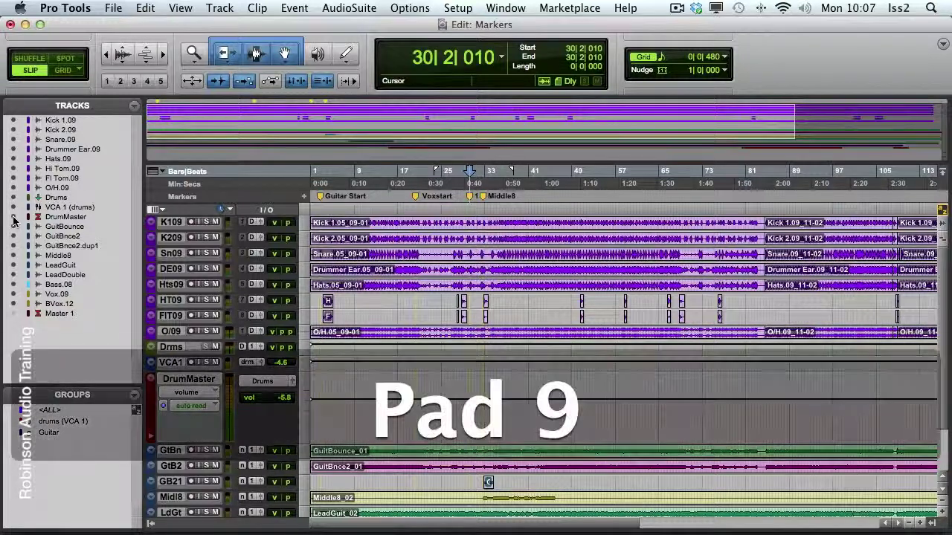
key("KP_9")
key("KP_Enter")
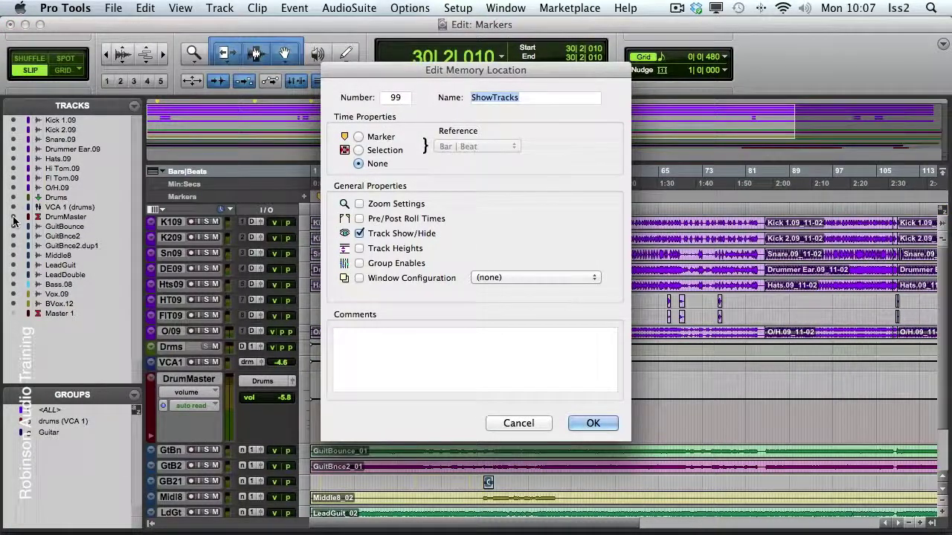
key("KP_Enter")
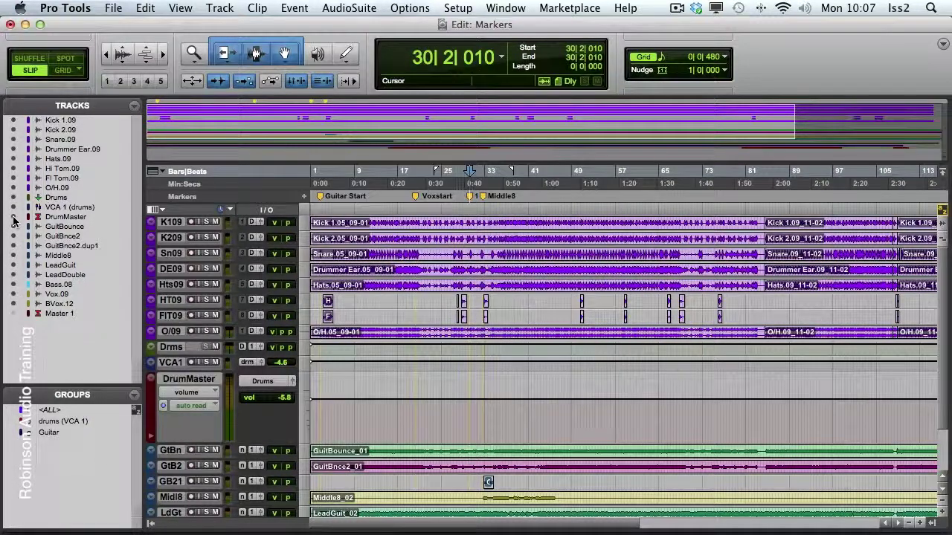